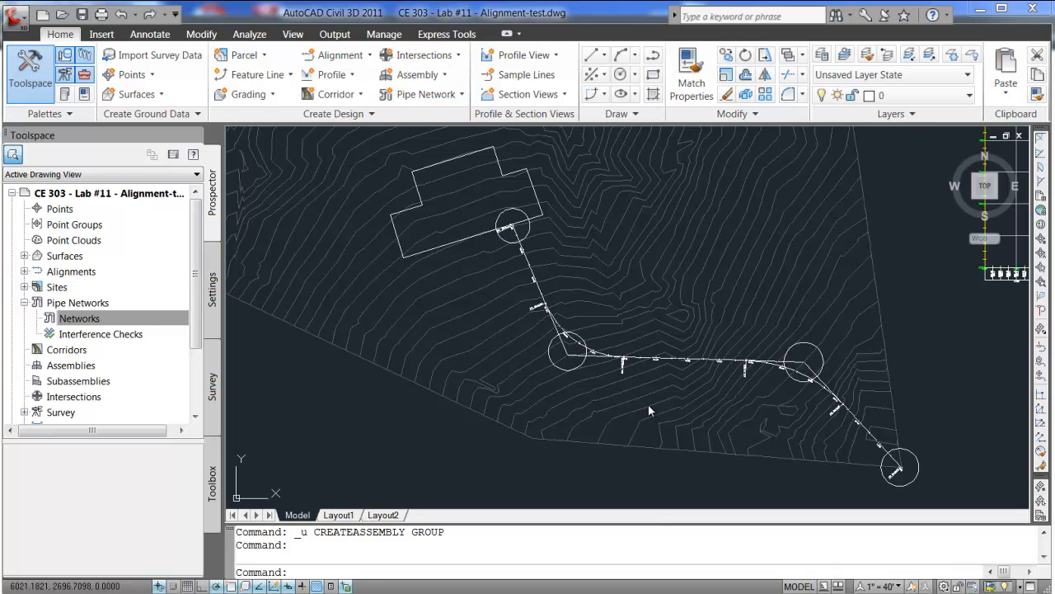
# Create an assembly named "Assembly - Driveway" with Basic style and All Codes, placing its baseline in the empty area southwest of the contours.
pyautogui.click(443, 75)
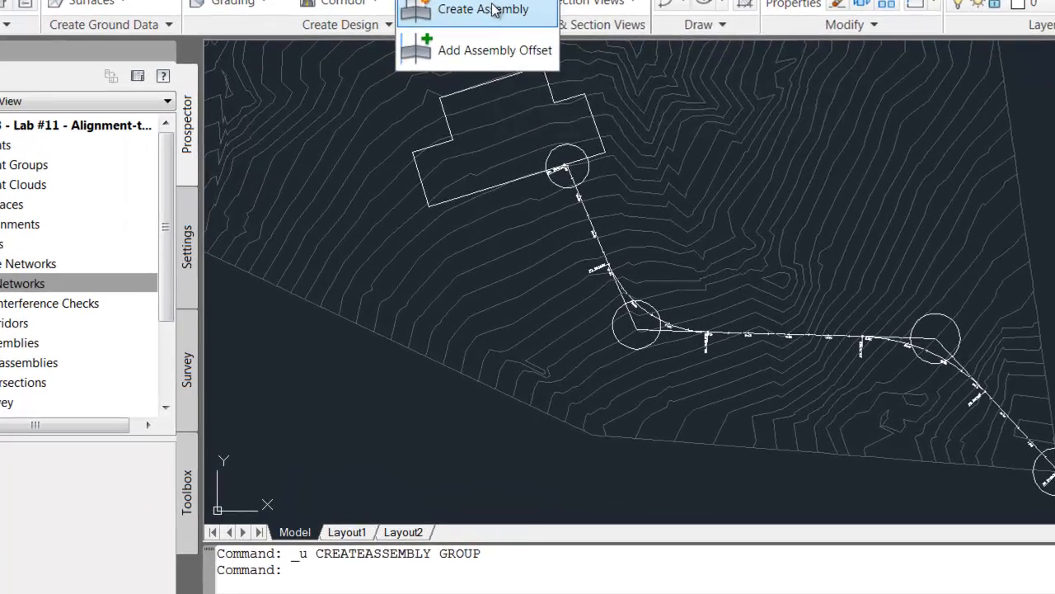
pyautogui.click(492, 10)
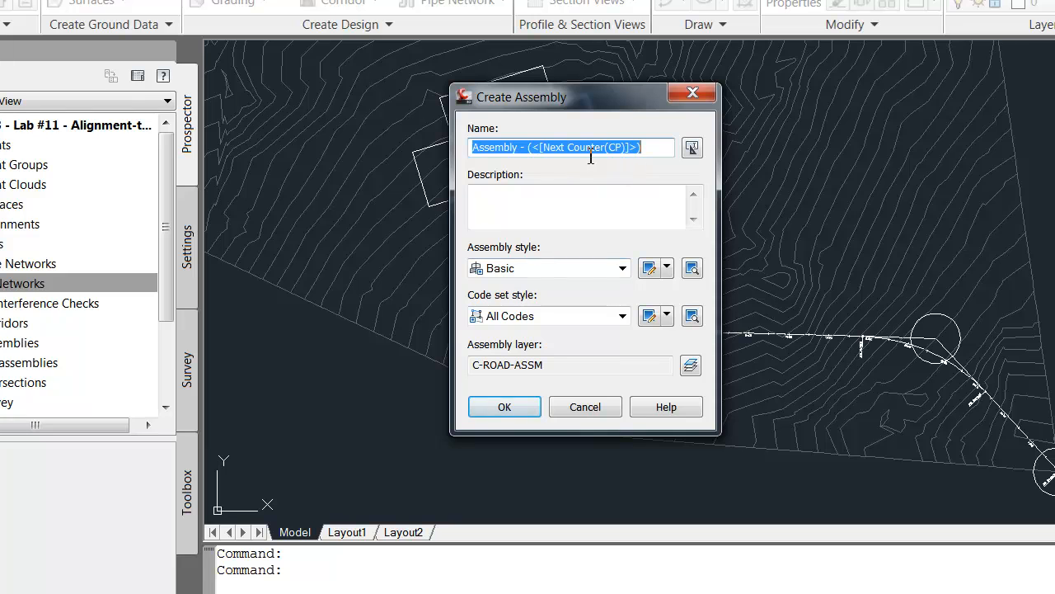
pyautogui.moveTo(655, 150); pyautogui.dragTo(529, 149)
pyautogui.write('Driveway')
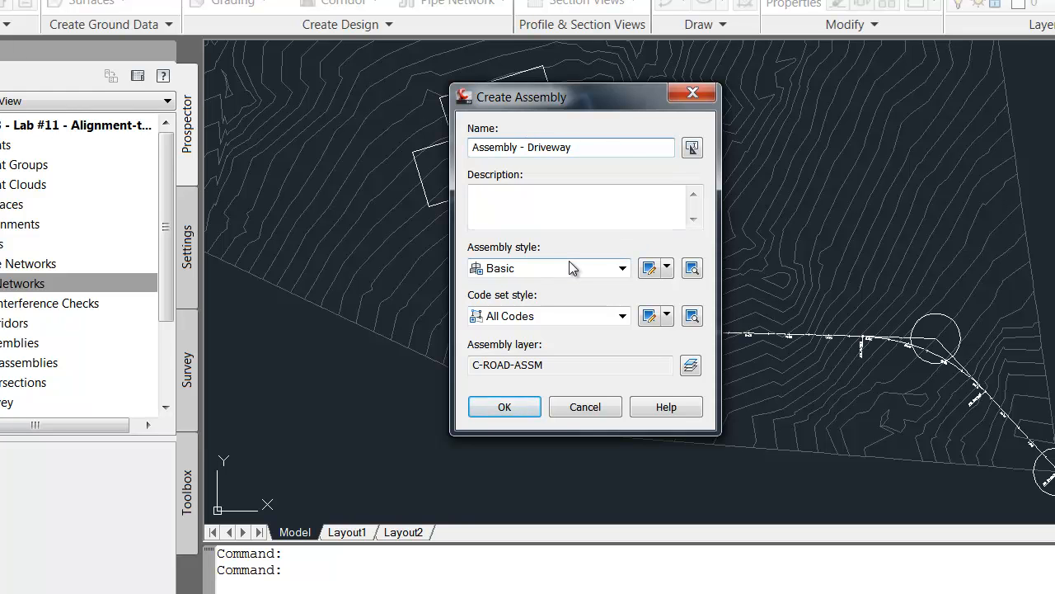
pyautogui.click(525, 407)
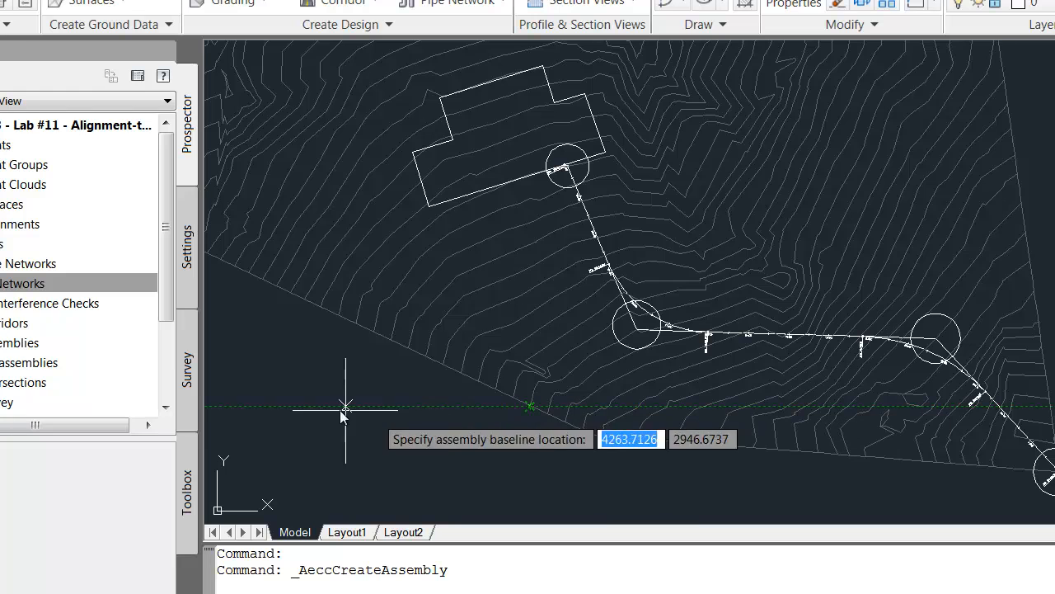
pyautogui.click(302, 395)
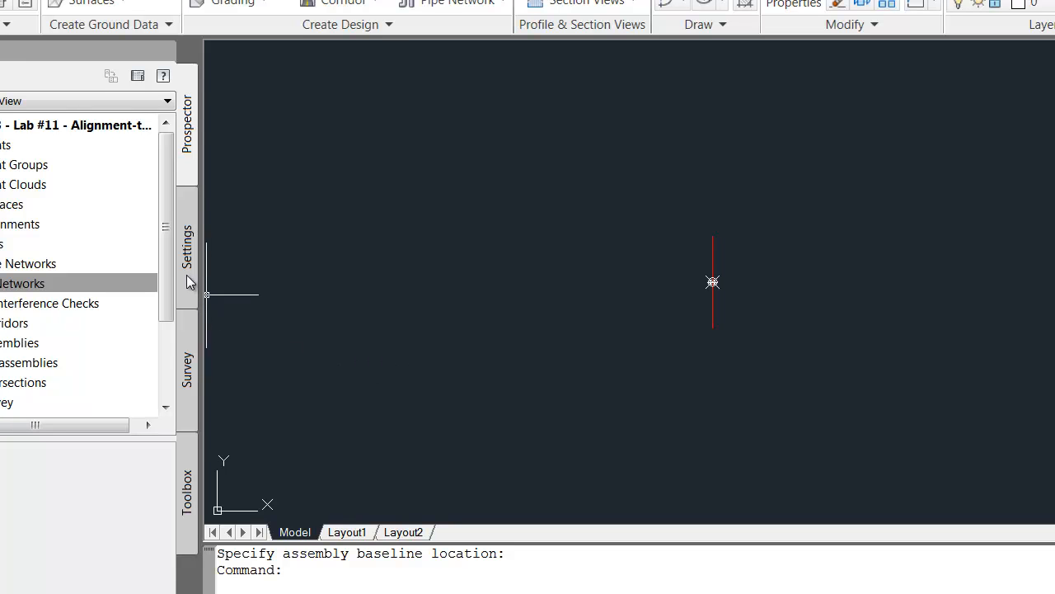
# Bring up the Imperial Basic subassemblies and arrange the palette and drawing so the assembly baseline stays accessible.
pyautogui.click(4, 6)
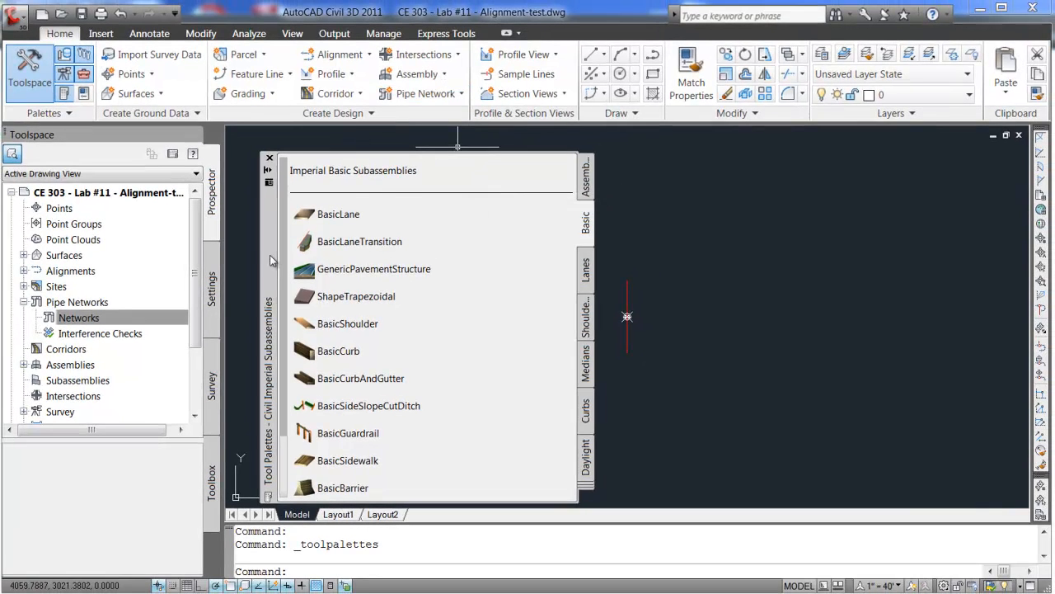
pyautogui.moveTo(267, 239)
pyautogui.mouseDown()
pyautogui.moveTo(252, 223)
pyautogui.moveTo(253, 242)
pyautogui.mouseUp()
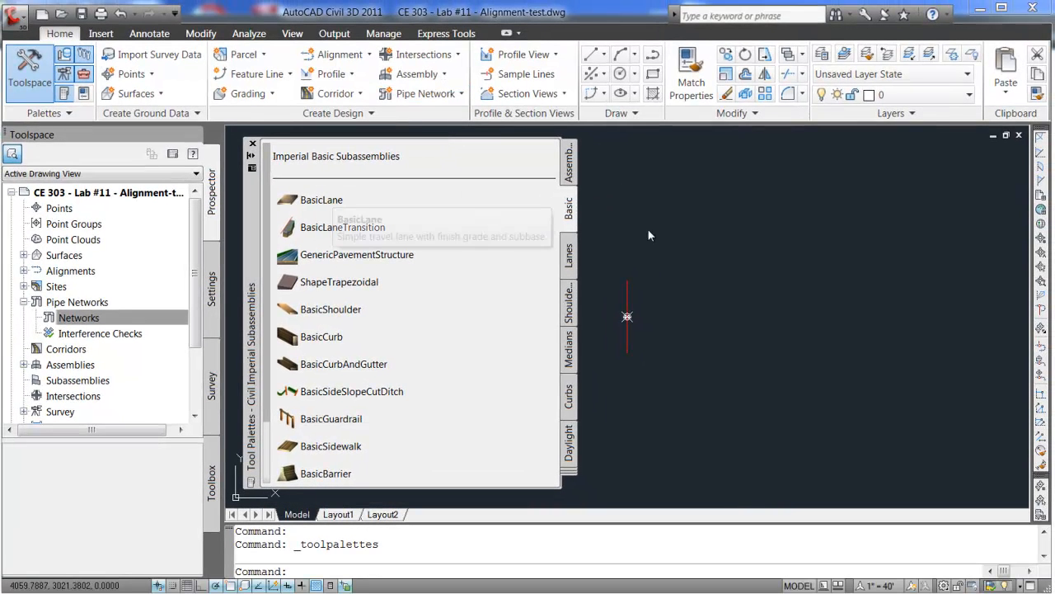
pyautogui.click(569, 303)
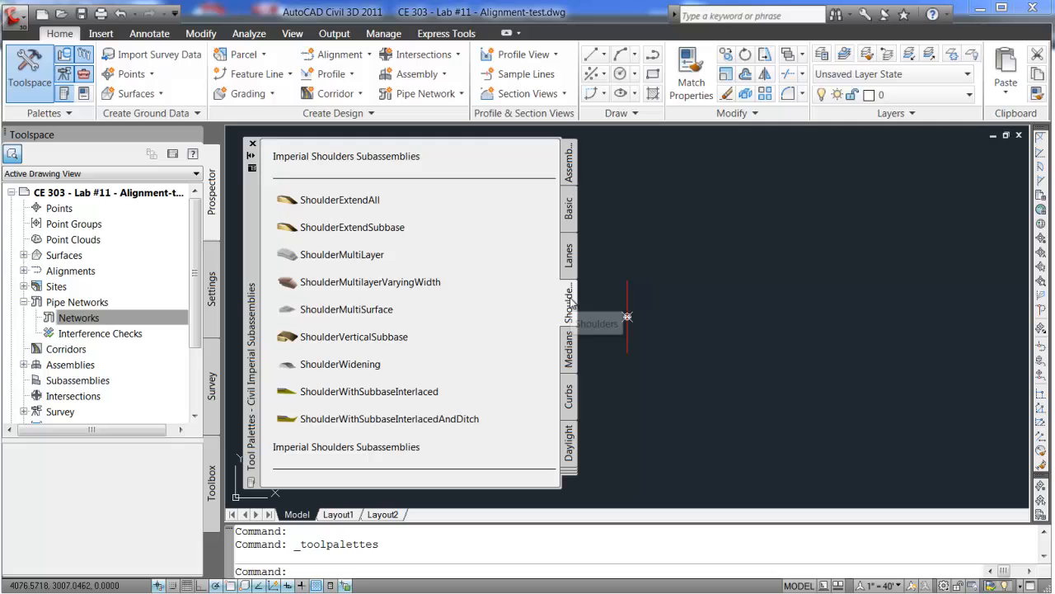
pyautogui.click(569, 255)
pyautogui.click(569, 213)
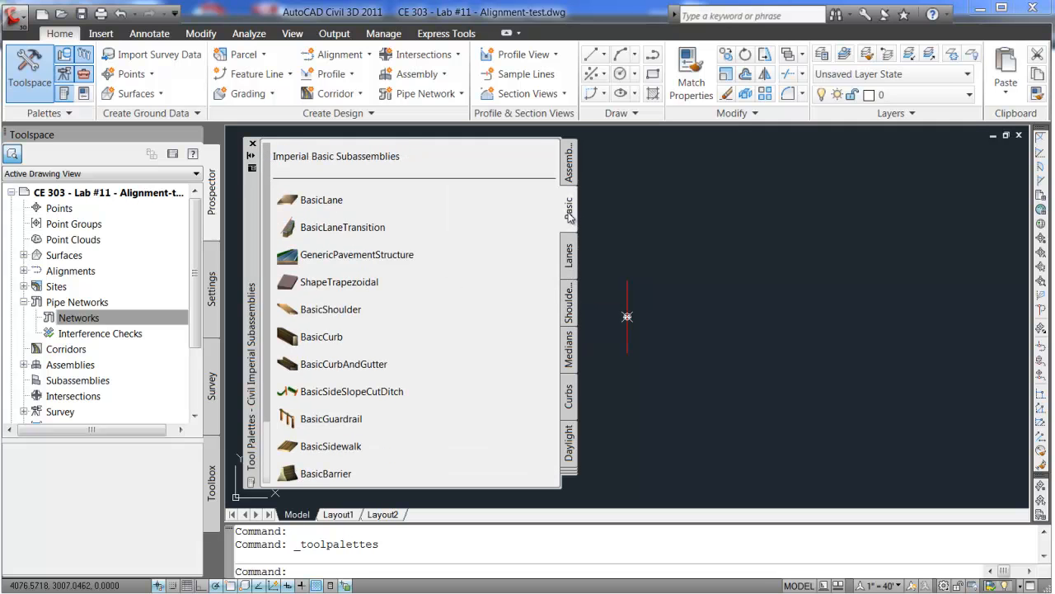
pyautogui.rightClick(710, 225)
pyautogui.click(733, 364)
pyautogui.moveTo(668, 363); pyautogui.dragTo(853, 372)
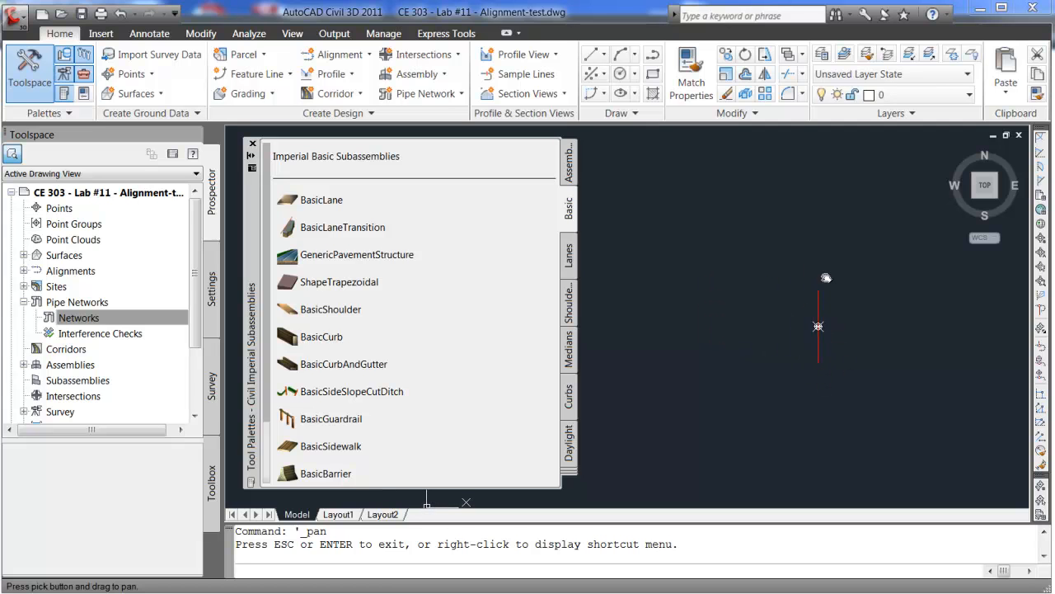
# Start a BasicLane subassembly on the Right side with a width of 14'.
pyautogui.click(309, 200)
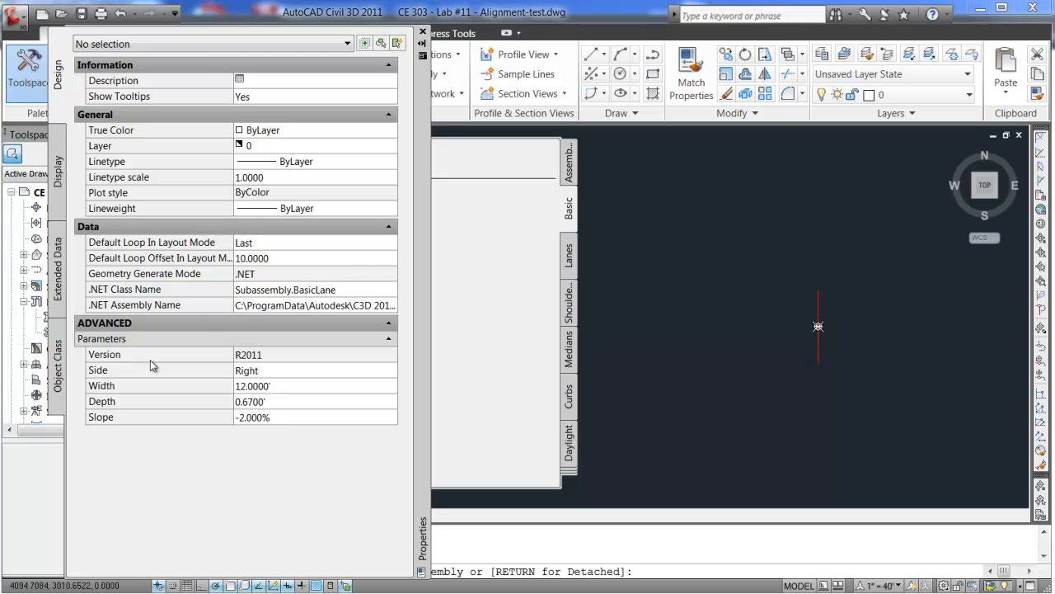
pyautogui.click(268, 372)
pyautogui.click(251, 386)
pyautogui.click(247, 386)
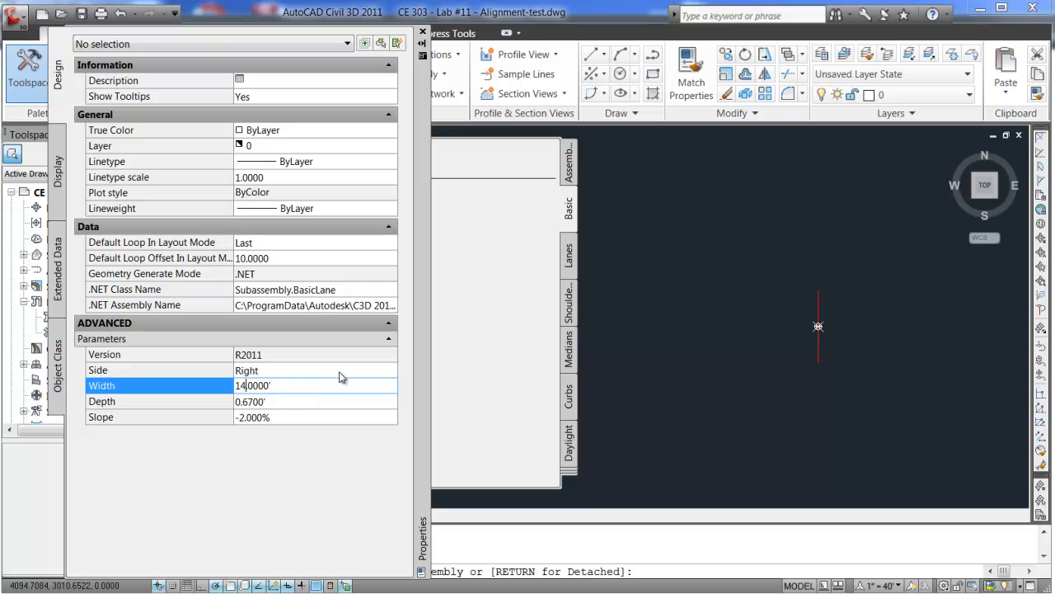
pyautogui.click(367, 371)
pyautogui.click(393, 371)
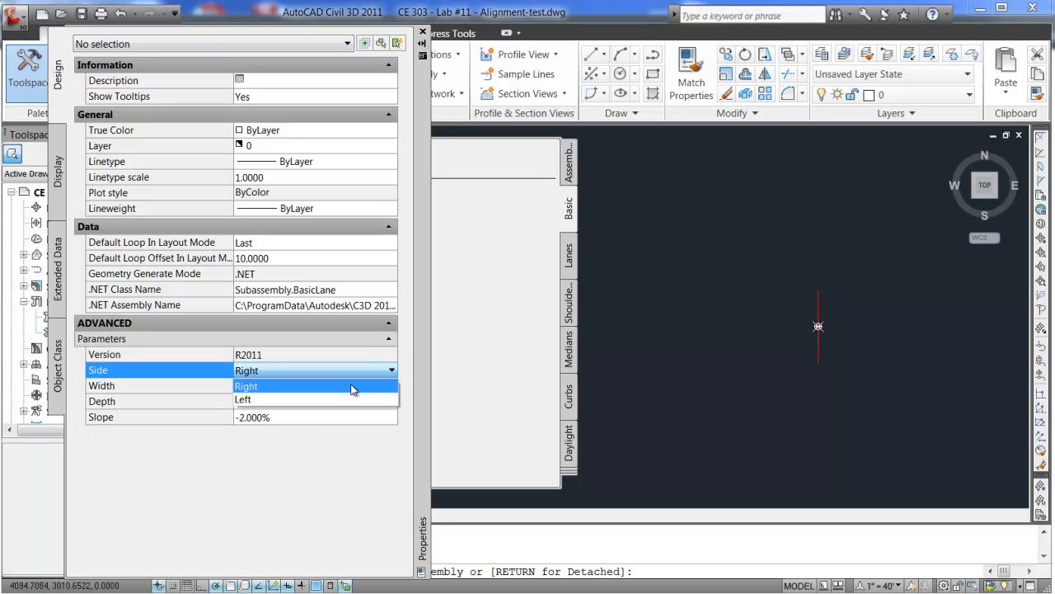
pyautogui.click(359, 387)
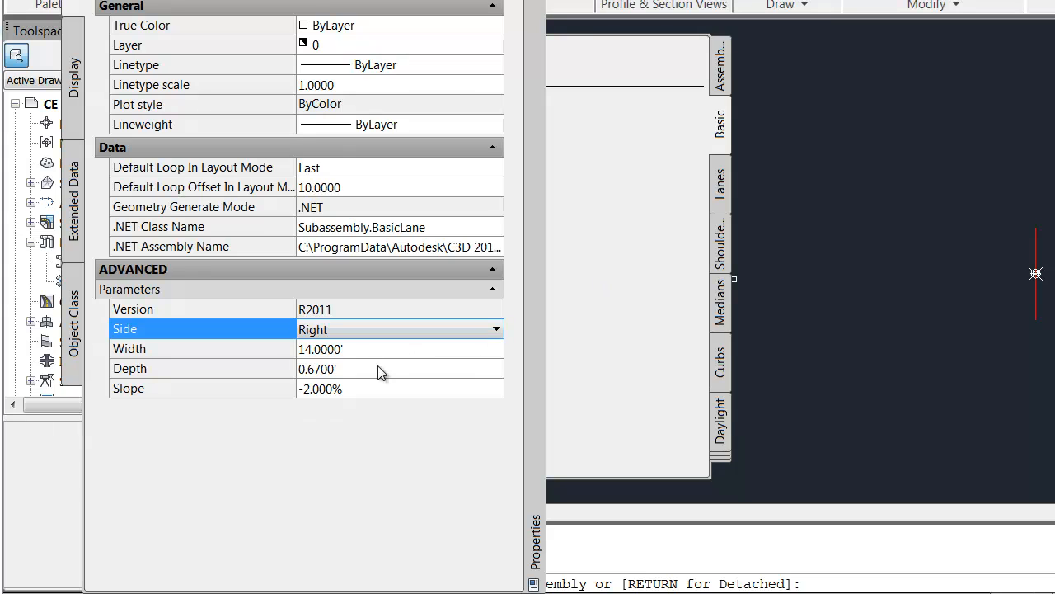
# Set the lane depth to 1' and attach the right lane to the assembly baseline.
pyautogui.click(355, 379)
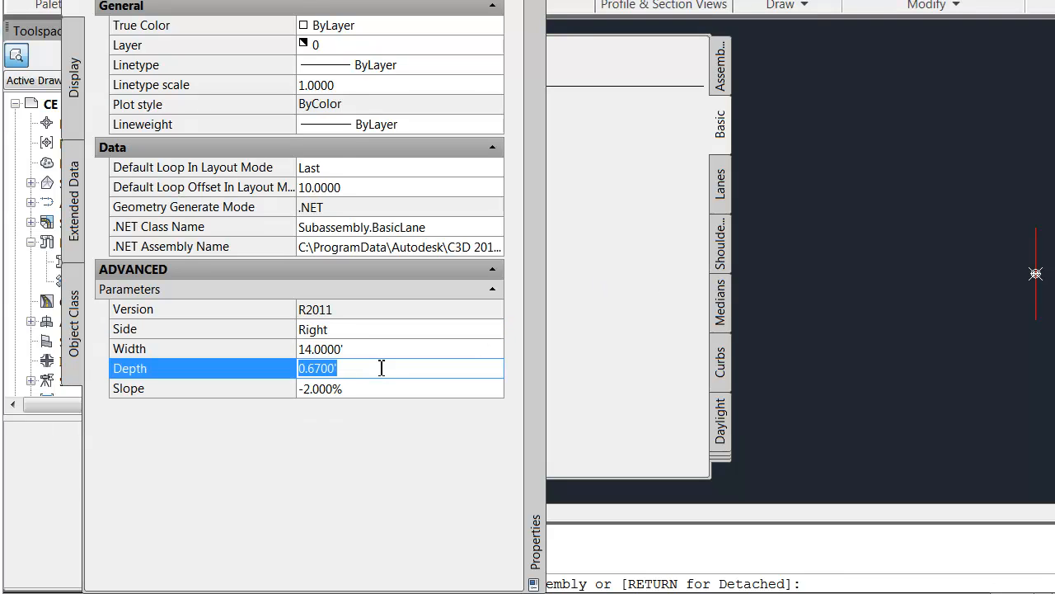
pyautogui.click(323, 367)
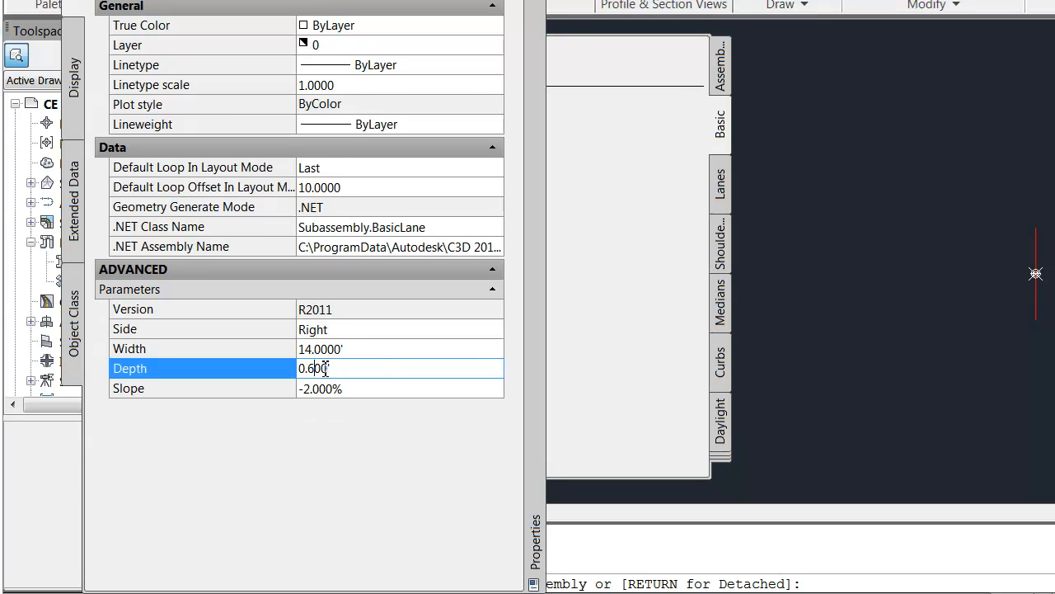
pyautogui.press('BackSpace')
pyautogui.write('1')
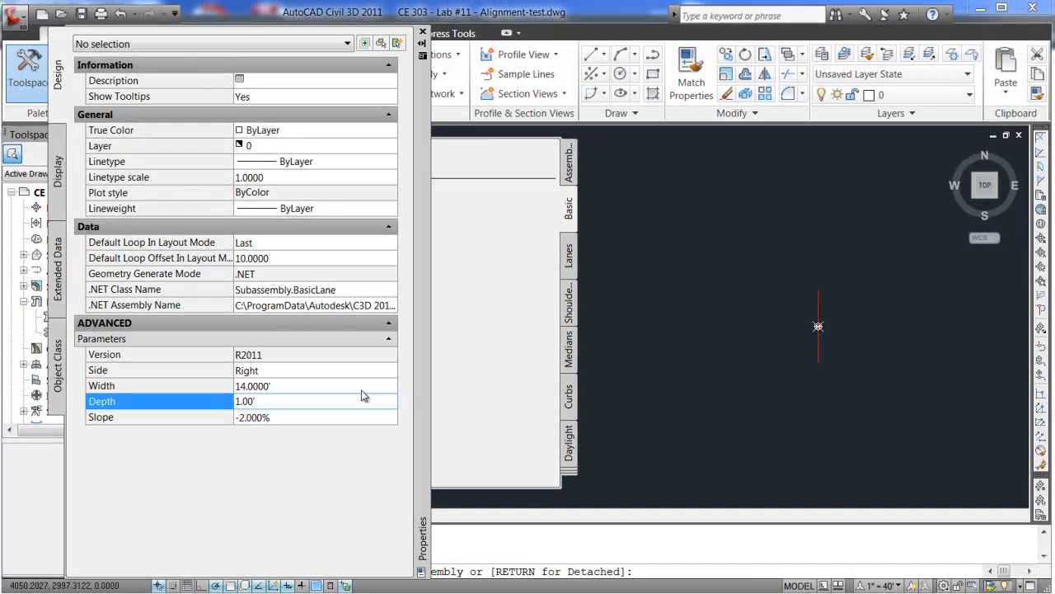
pyautogui.press('Tab')
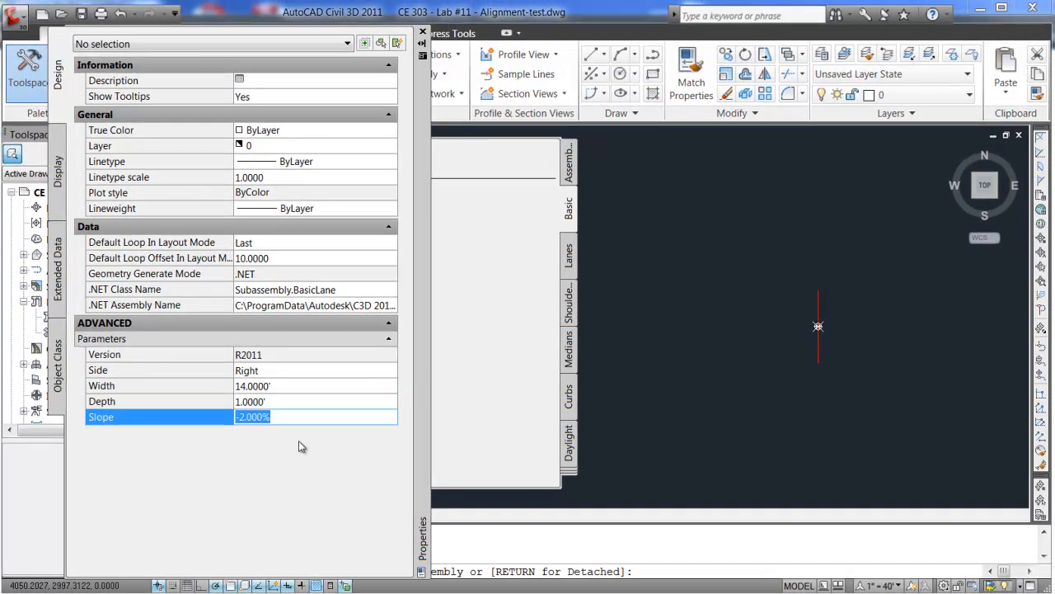
pyautogui.click(819, 309)
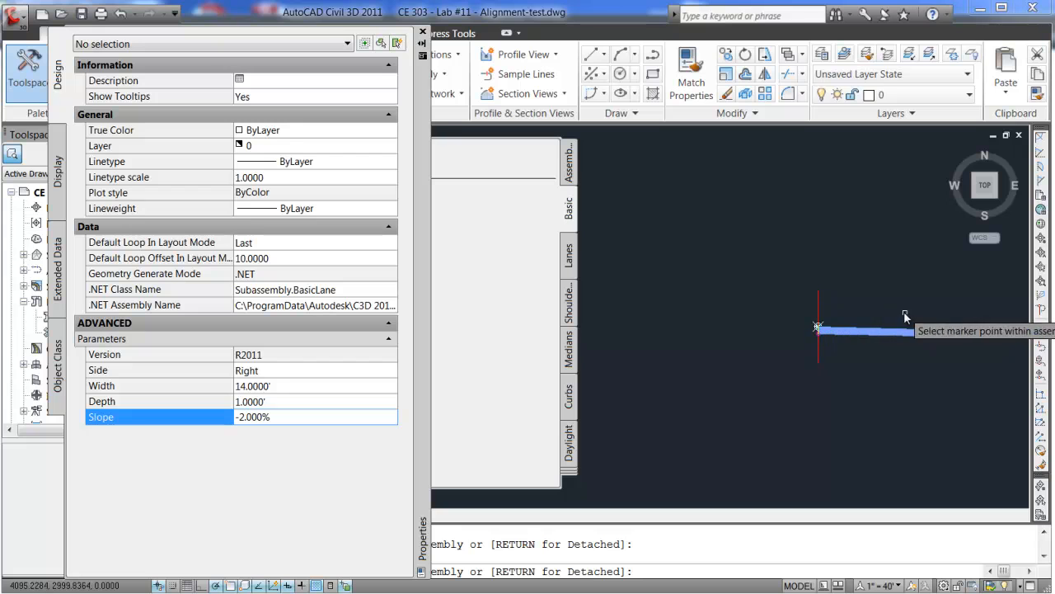
# Switch the BasicLane side to Left, attach it to the assembly baseline, and close the lane properties.
pyautogui.click(276, 371)
pyautogui.click(392, 370)
pyautogui.click(353, 399)
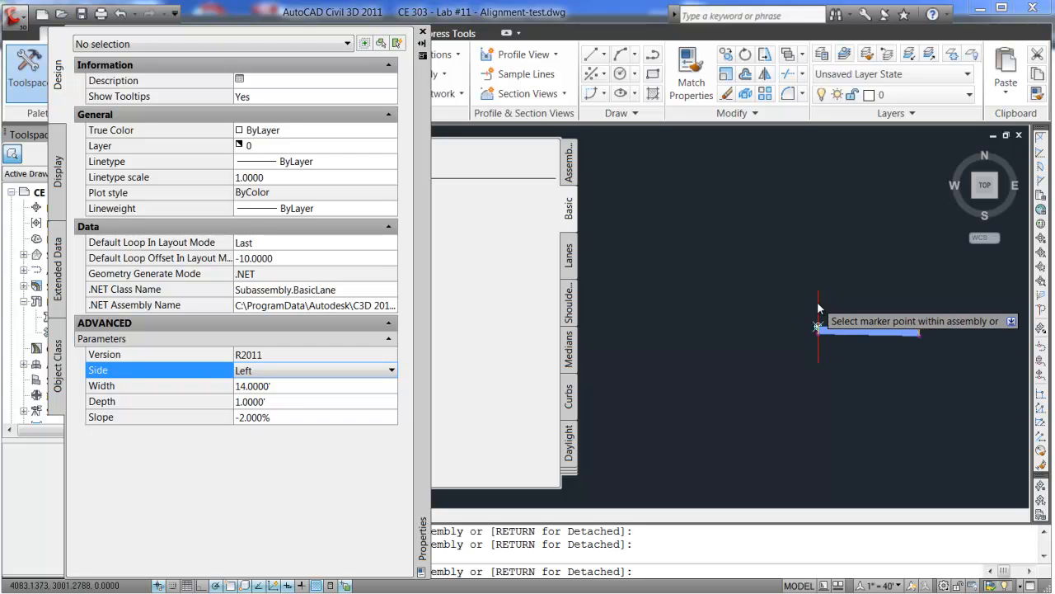
pyautogui.click(793, 320)
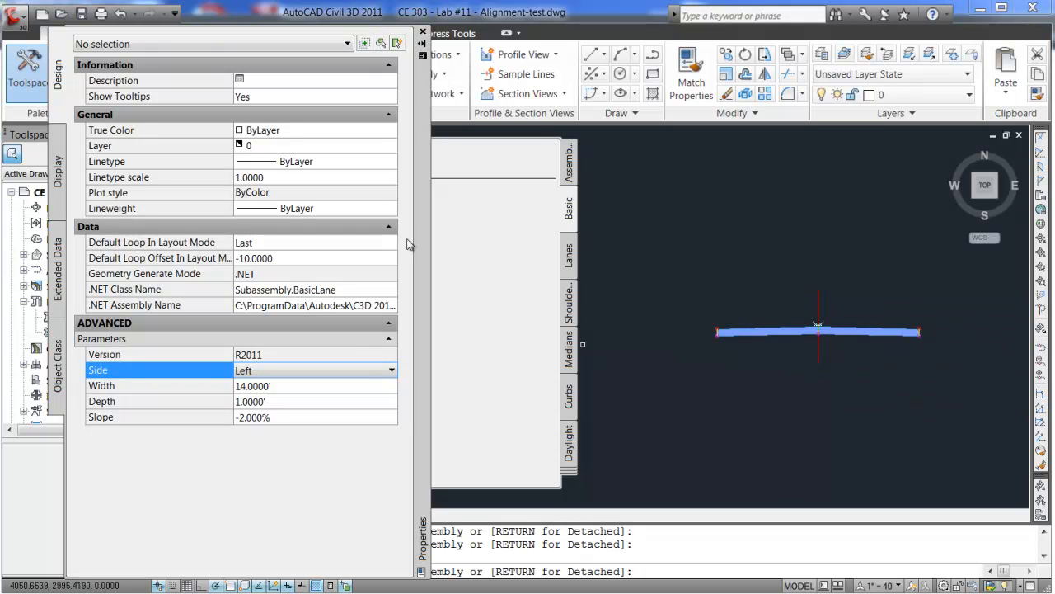
pyautogui.click(423, 33)
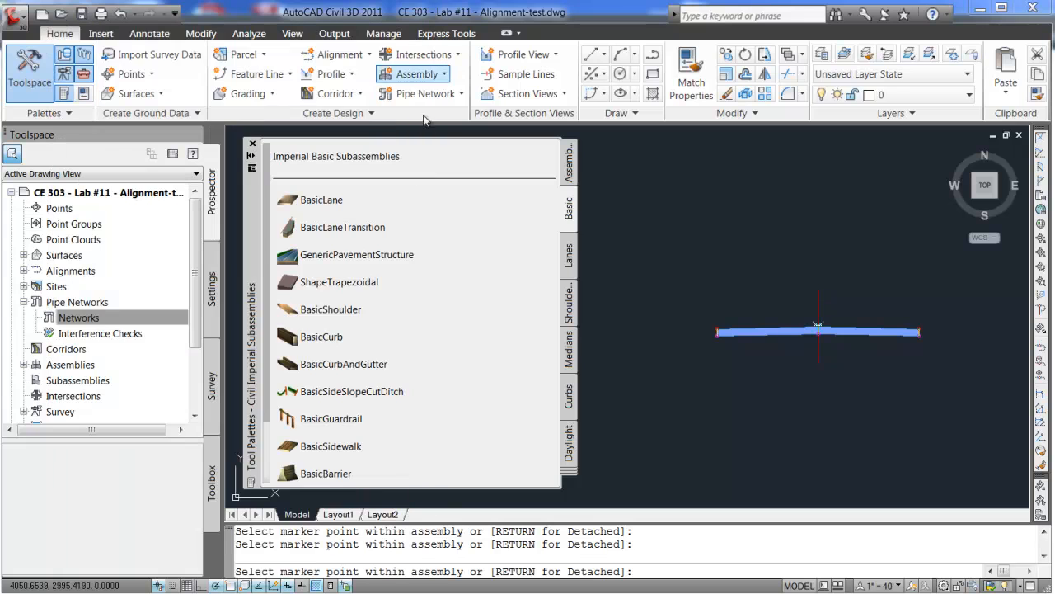
# Attach a left-side BasicCurb to the upper outer marker of the left lane.
pyautogui.click(323, 338)
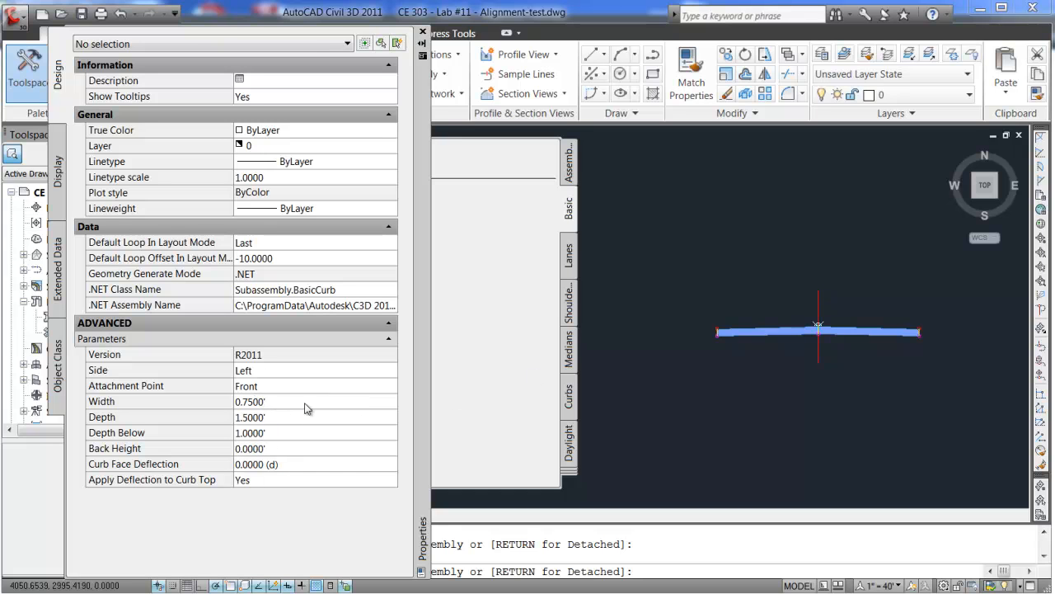
pyautogui.scroll(5, 713, 336)
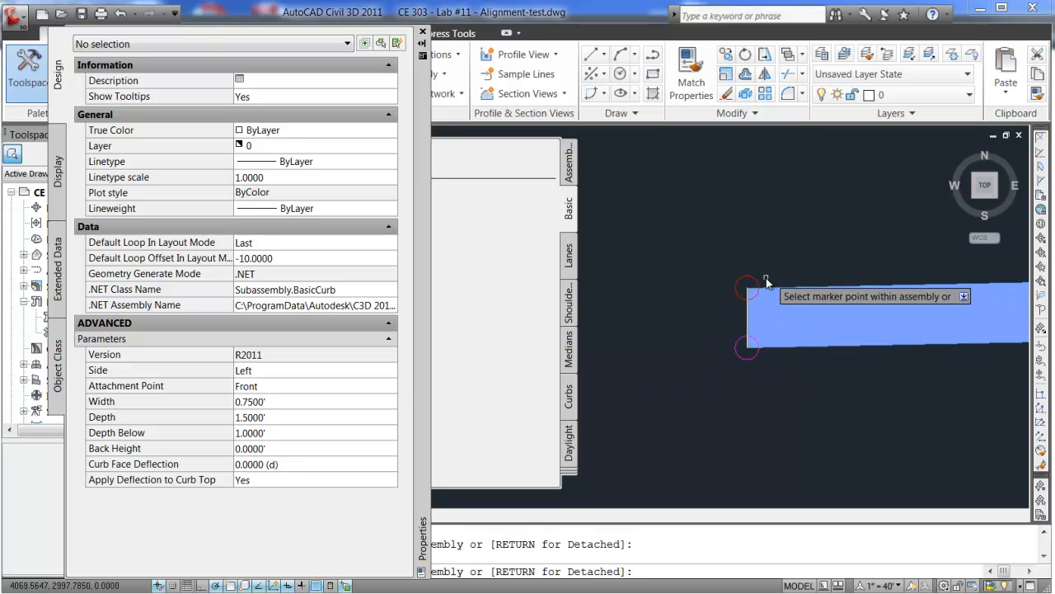
pyautogui.click(751, 283)
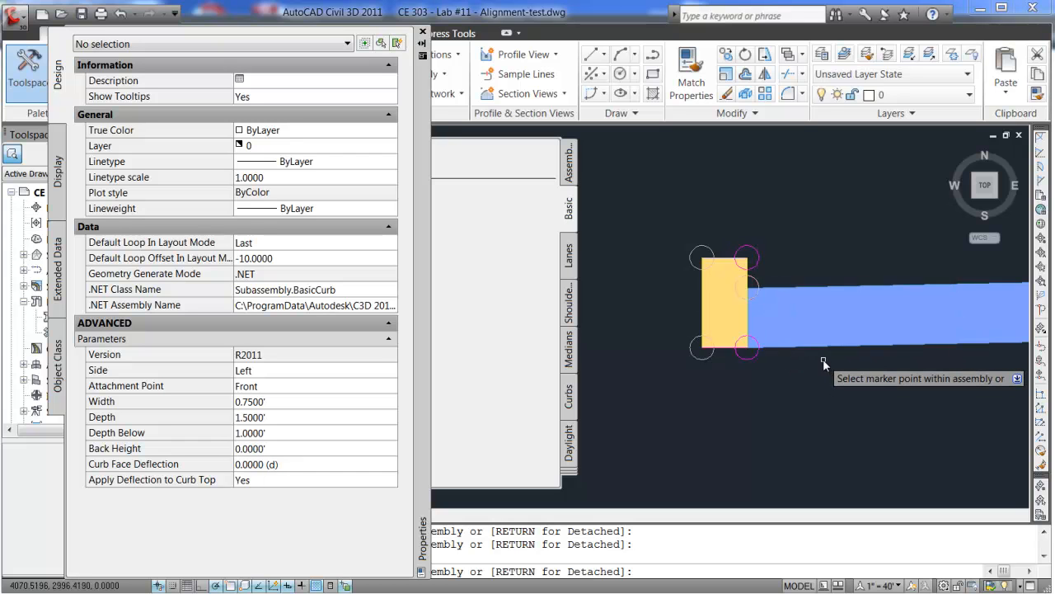
pyautogui.scroll(-2, 823, 358)
pyautogui.scroll(-5, 823, 359)
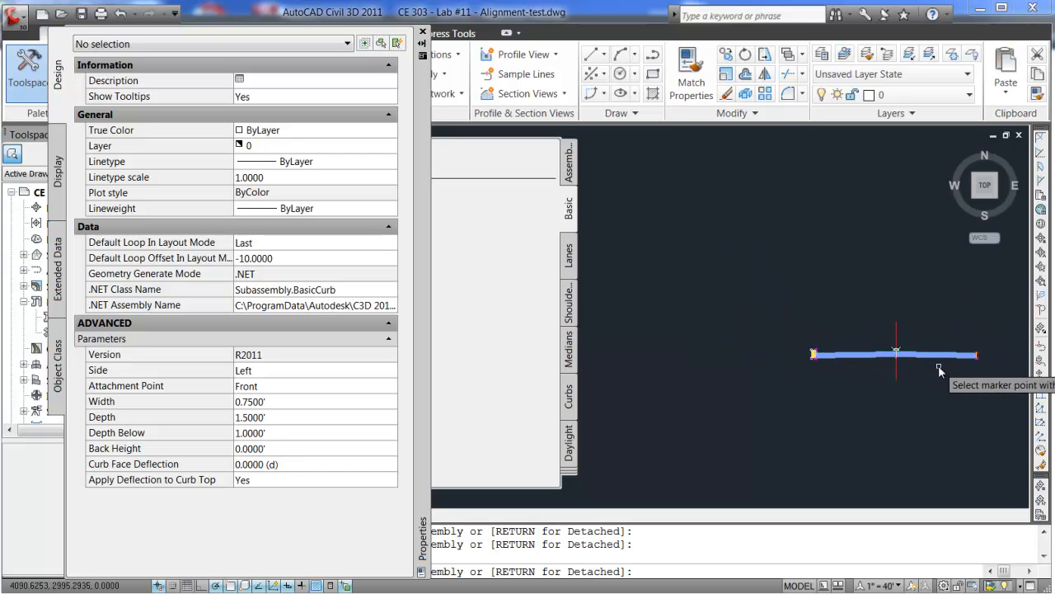
# Try a right-side BasicCurb on the lower outer marker of the right lane and undo the curb placements.
pyautogui.scroll(6, 1006, 363)
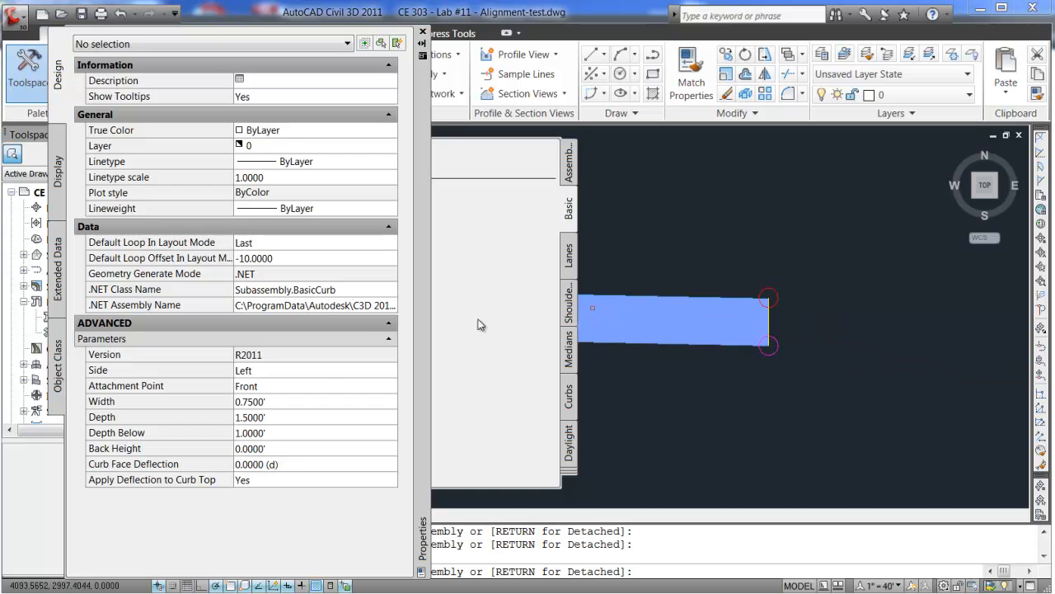
pyautogui.click(322, 369)
pyautogui.click(393, 370)
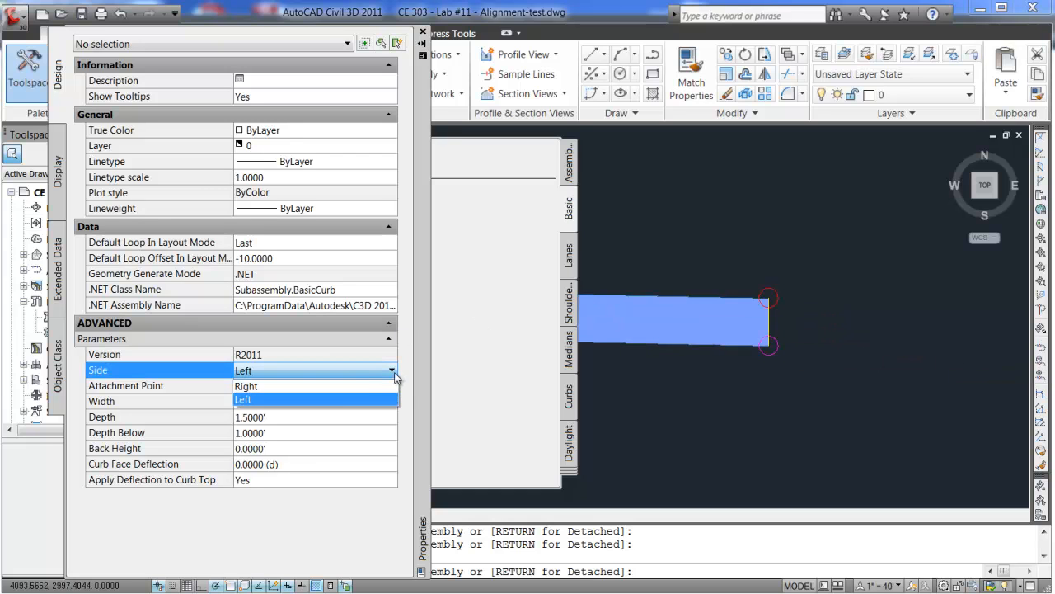
pyautogui.click(321, 386)
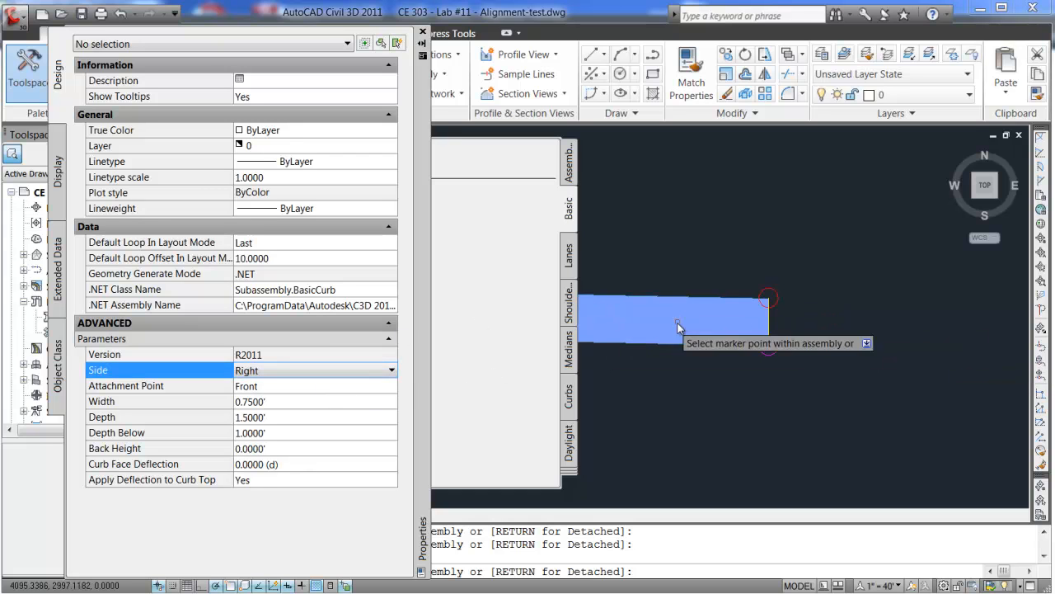
pyautogui.click(768, 344)
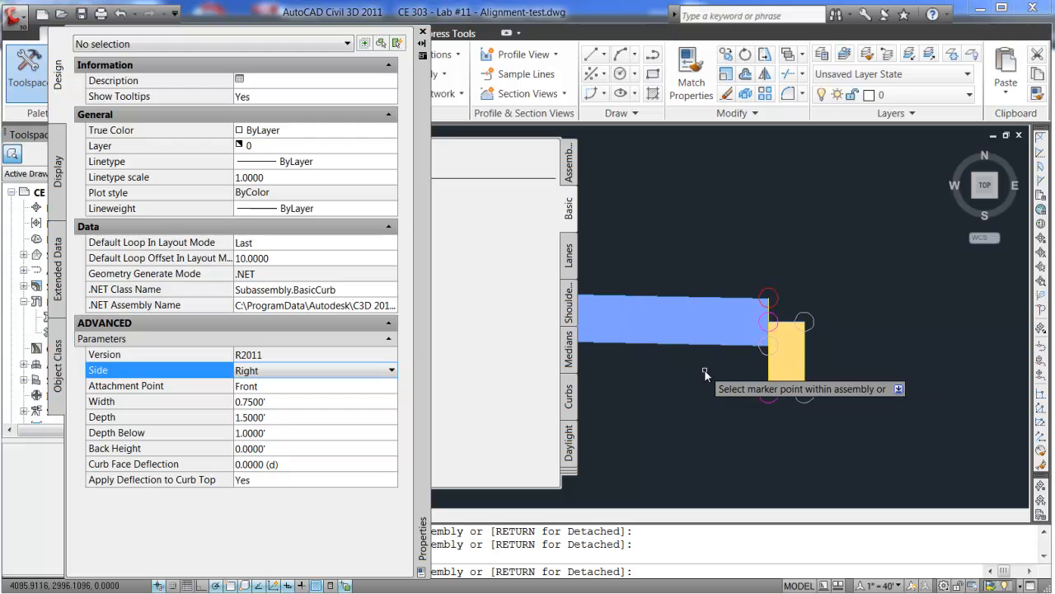
pyautogui.press('Escape')
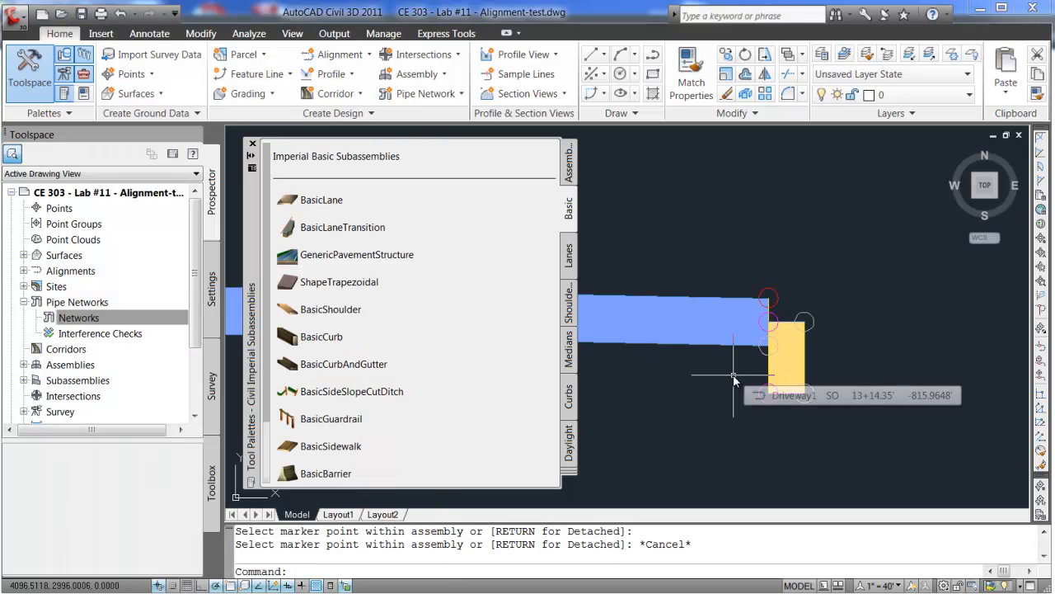
pyautogui.hotkey('ctrl', 'z')
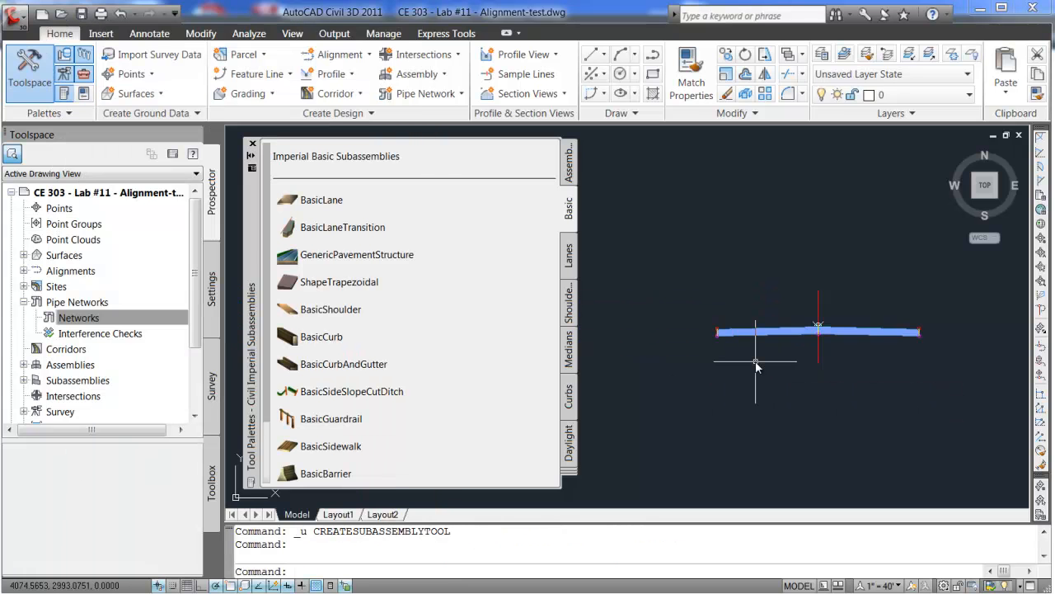
# Attach a left-side BasicCurb to the upper outer marker of the left lane.
pyautogui.click(317, 340)
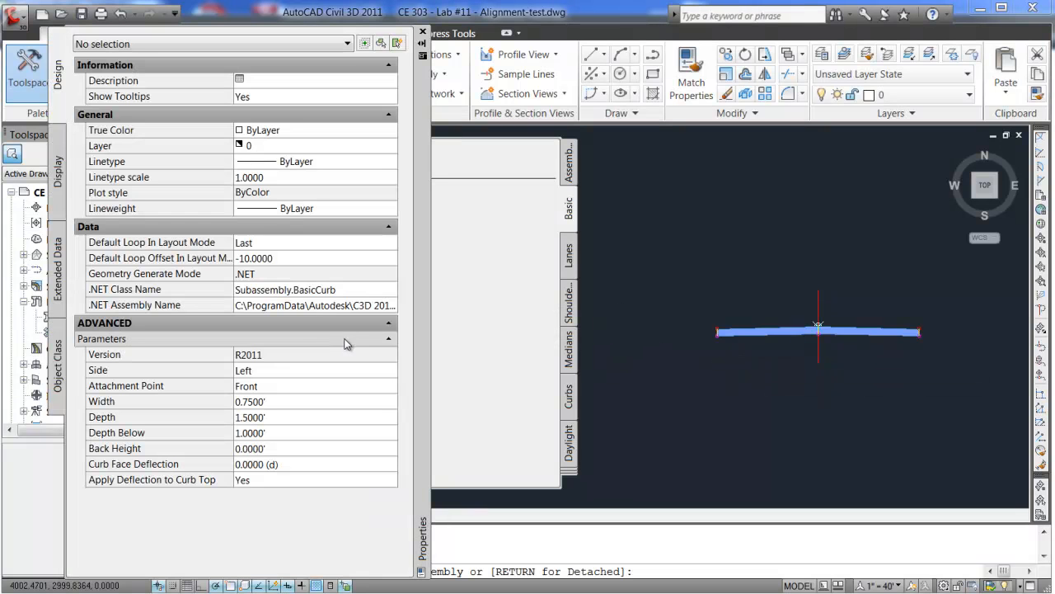
pyautogui.scroll(5, 717, 336)
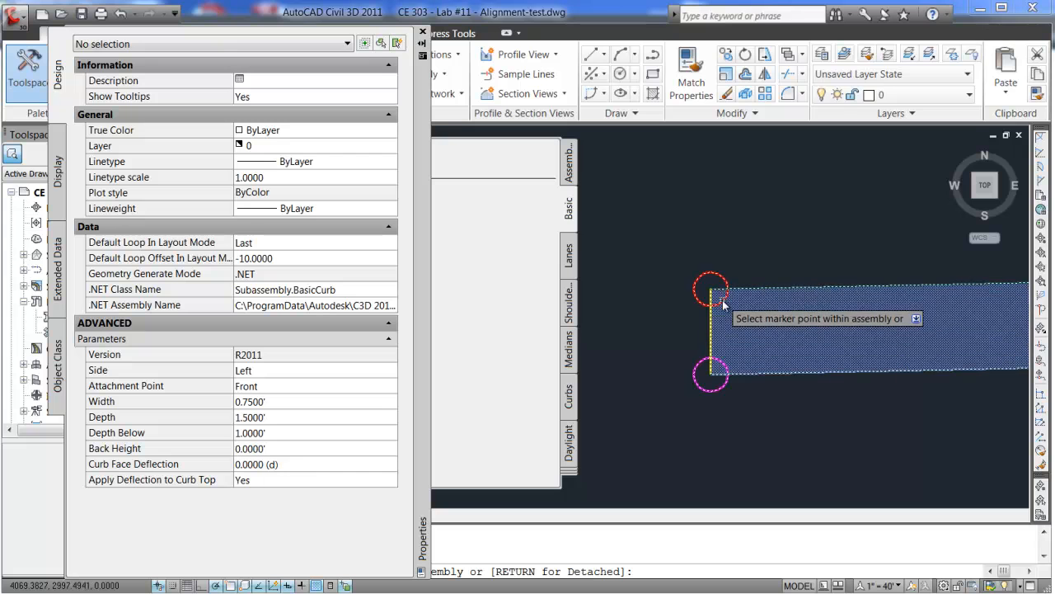
pyautogui.scroll(-5, 722, 282)
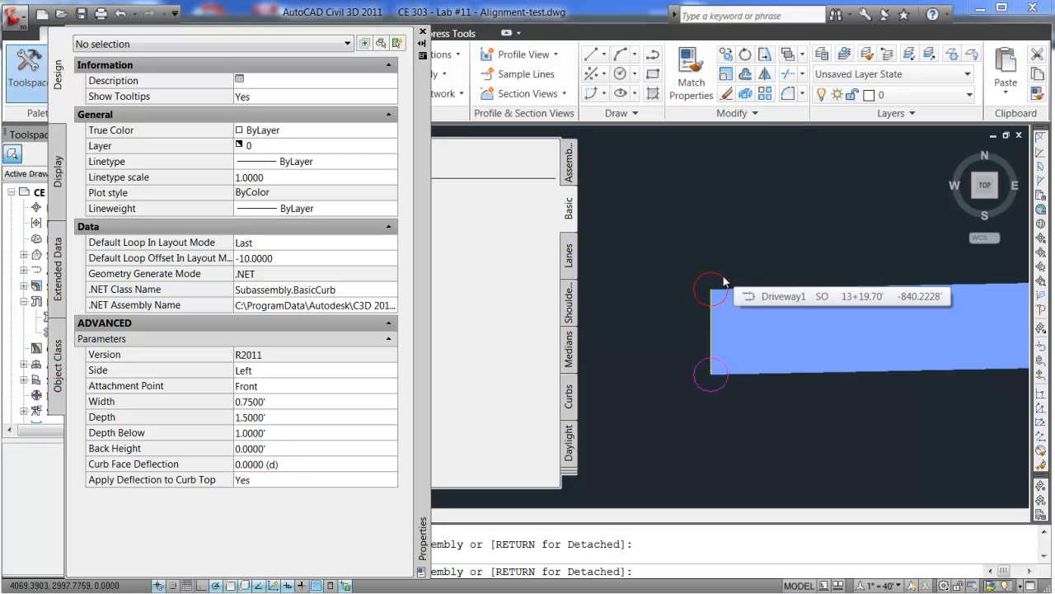
# Set the BasicCurb side to Right, attach it to the right lane's upper outer marker, and close the curb properties and subassembly palette.
pyautogui.scroll(5, 907, 280)
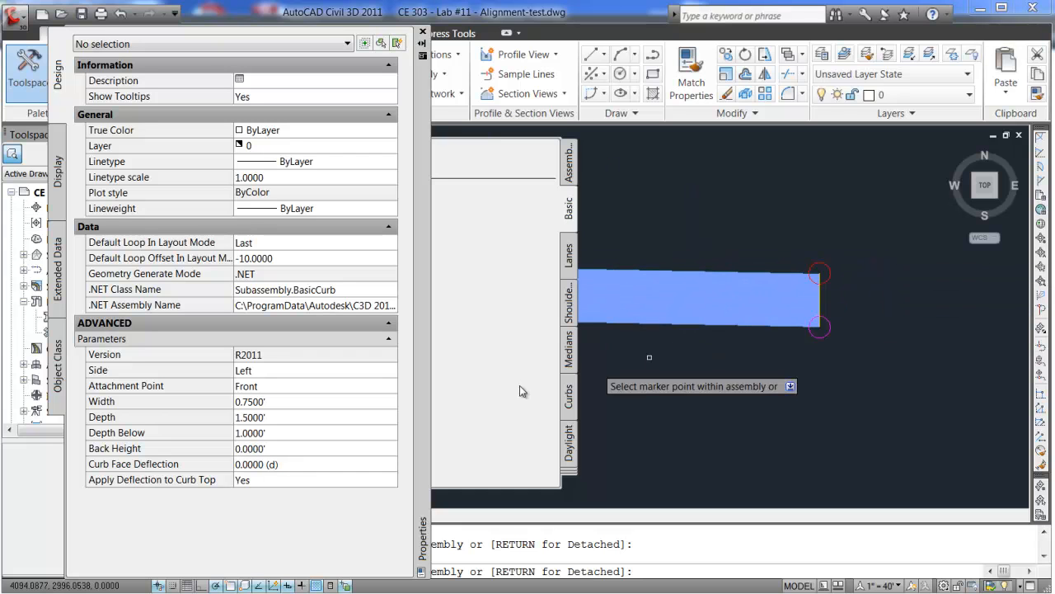
pyautogui.click(383, 370)
pyautogui.click(391, 375)
pyautogui.click(348, 385)
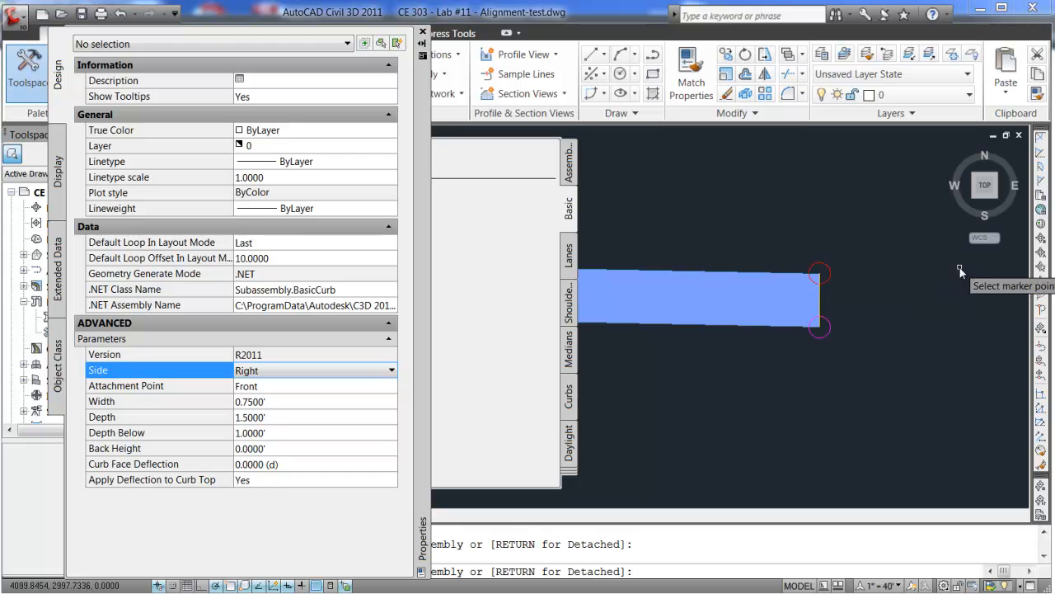
pyautogui.click(829, 277)
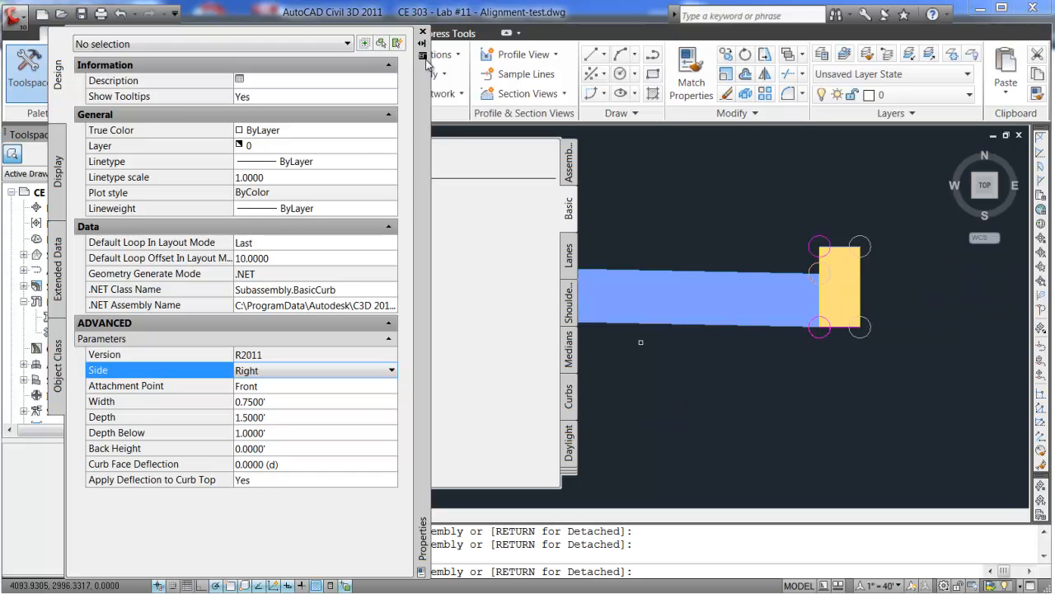
pyautogui.click(423, 33)
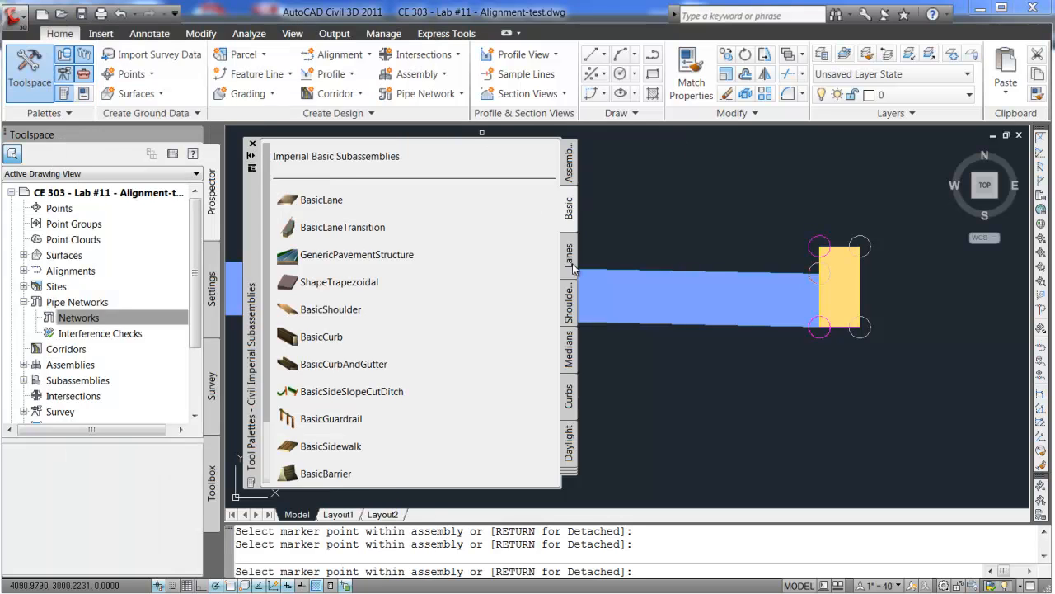
pyautogui.press('Return')
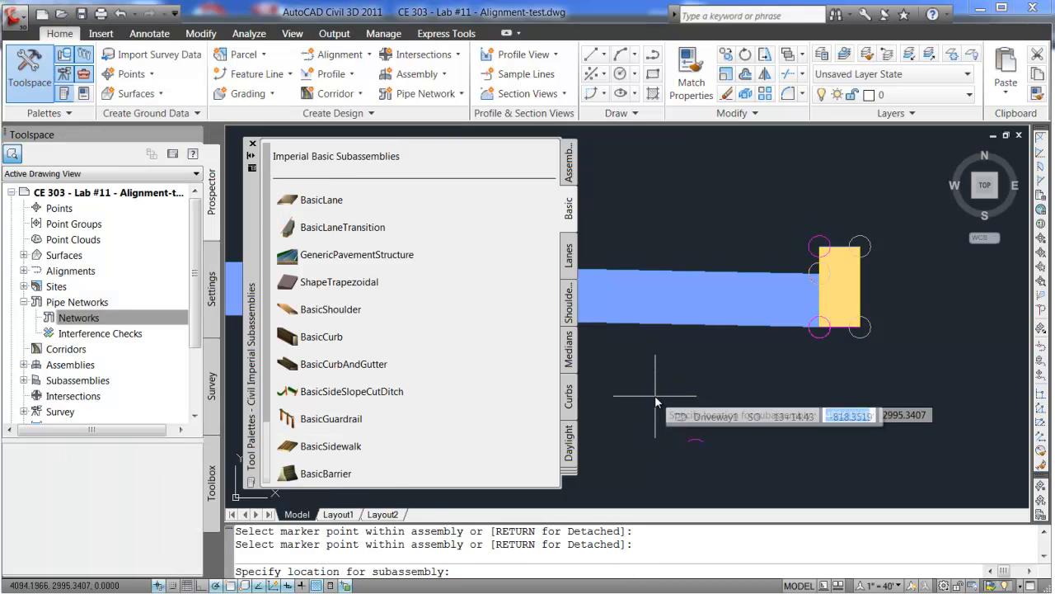
pyautogui.press('Escape')
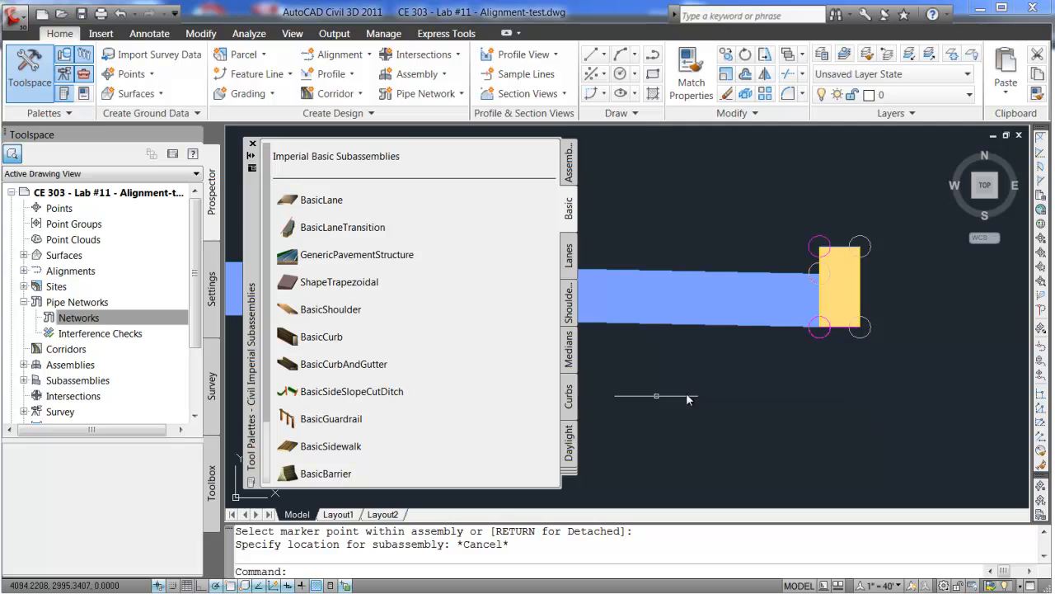
pyautogui.click(253, 145)
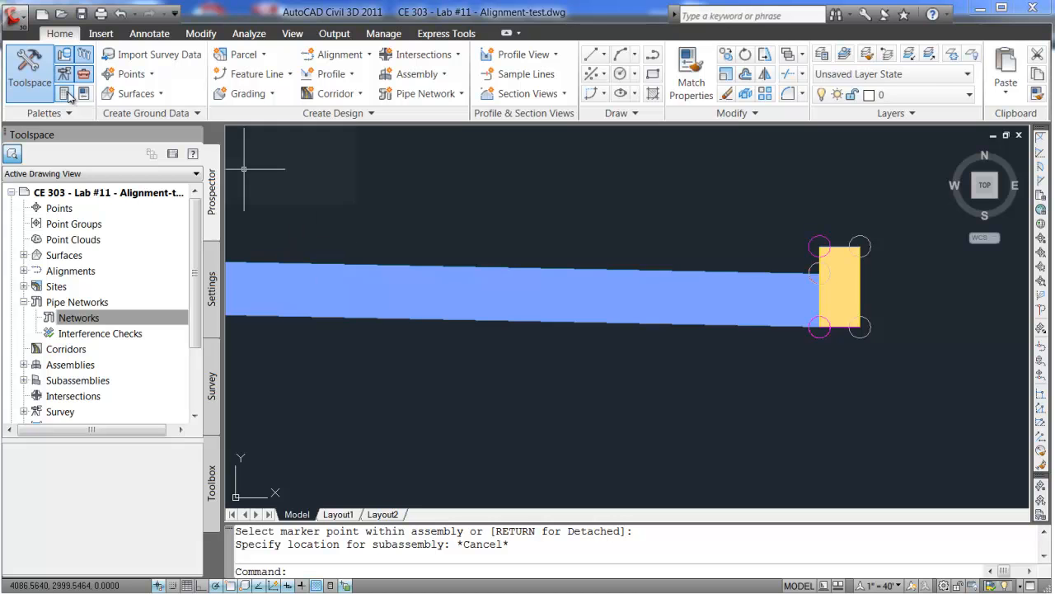
# Start a new corridor with the Create Corridor command and select Driveway1 as its baseline alignment.
pyautogui.scroll(-5, 640, 296)
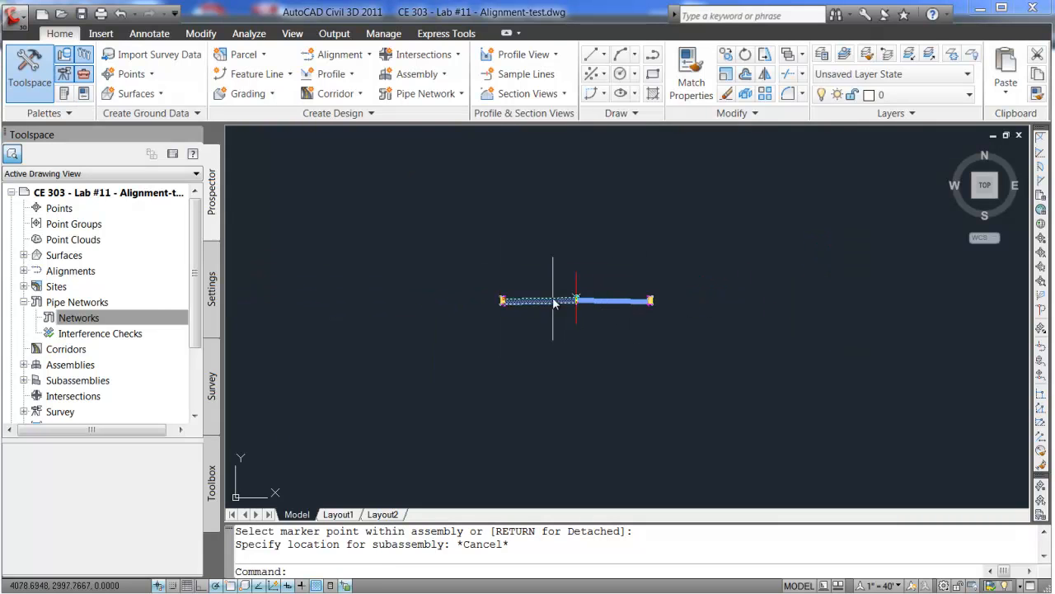
pyautogui.scroll(5, 554, 304)
pyautogui.scroll(-10, 553, 302)
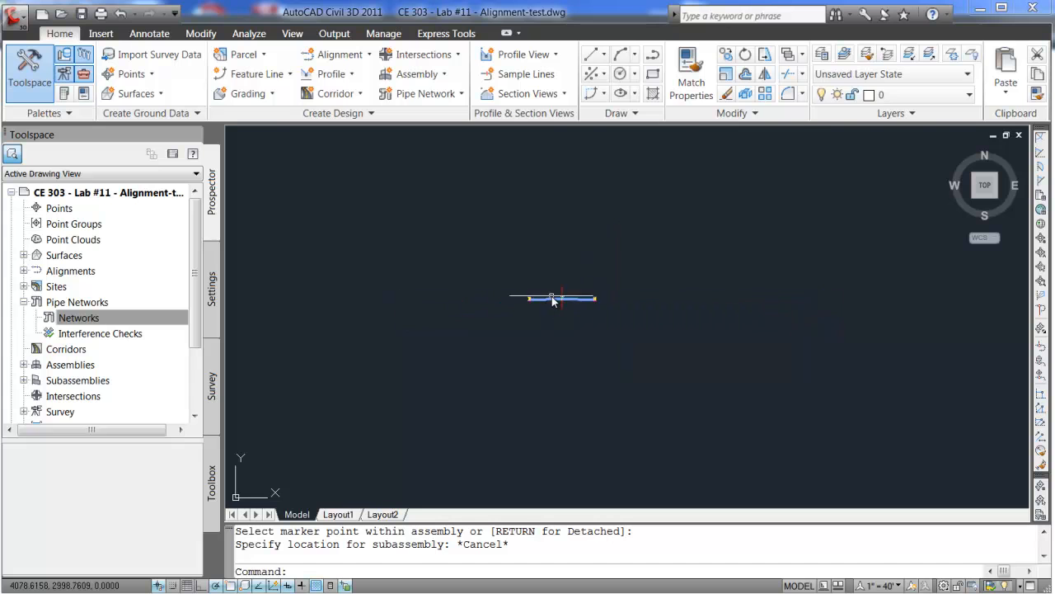
pyautogui.scroll(-6, 554, 298)
pyautogui.scroll(9, 657, 298)
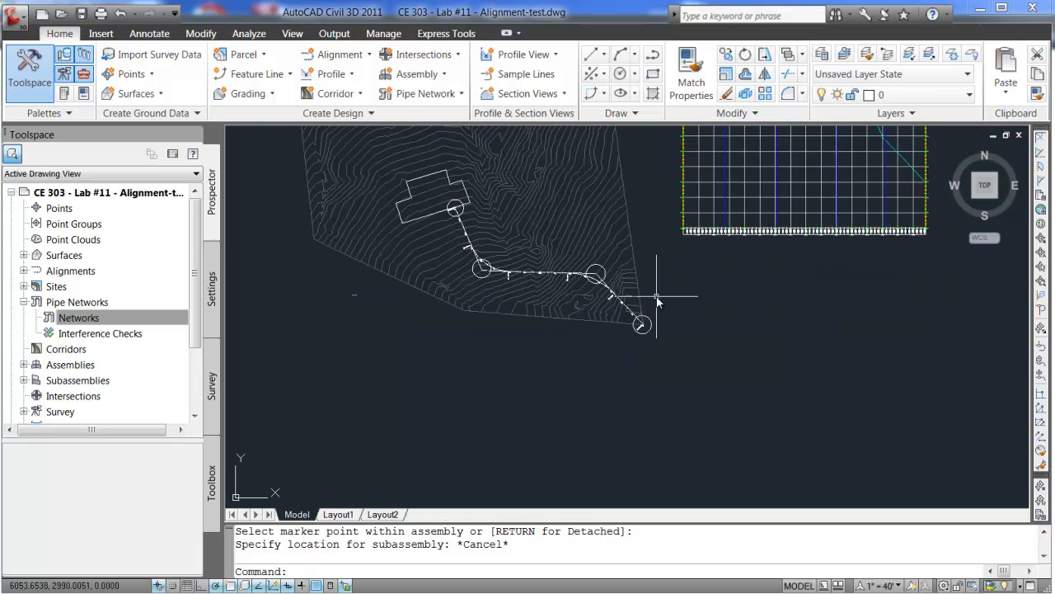
pyautogui.scroll(-3, 416, 197)
pyautogui.scroll(2, 340, 150)
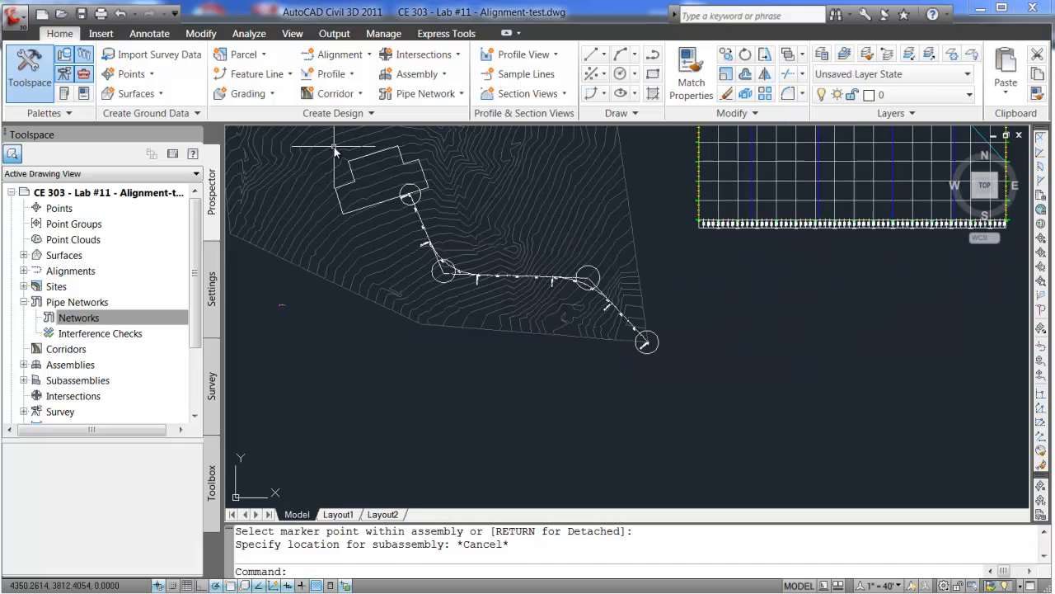
pyautogui.click(360, 94)
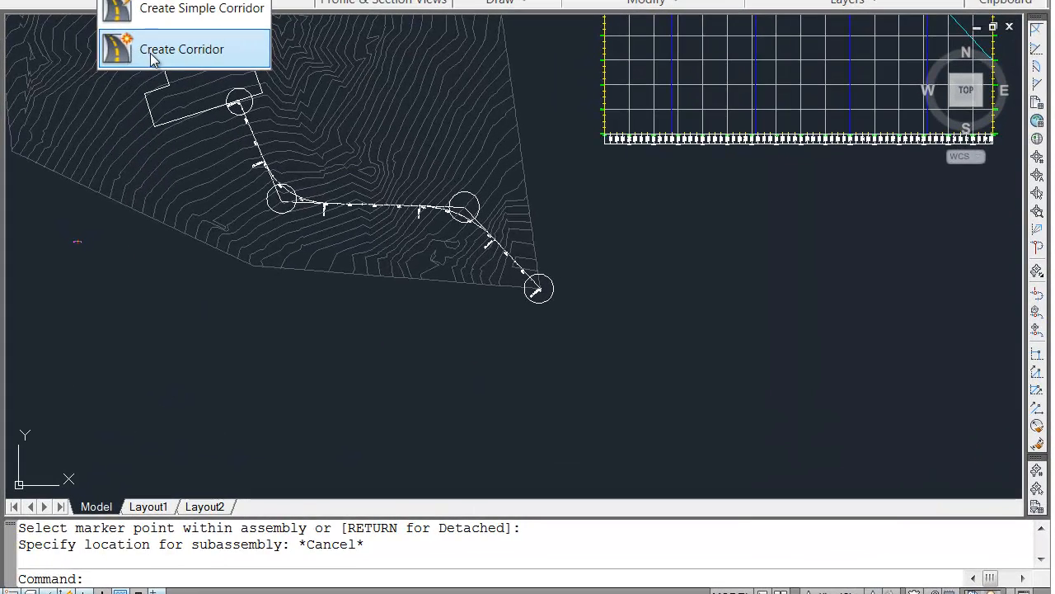
pyautogui.click(345, 157)
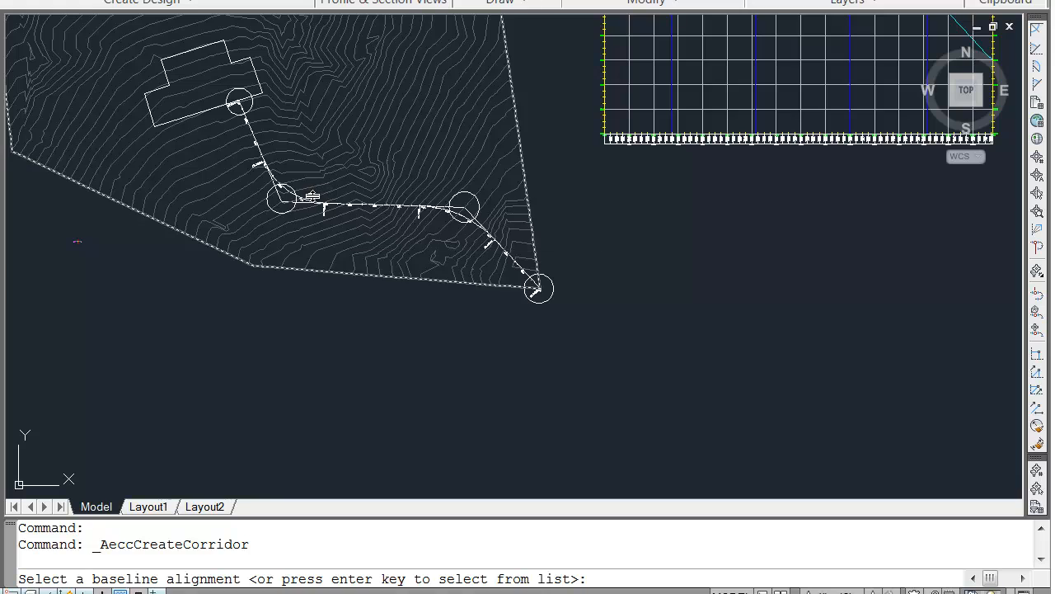
pyautogui.click(303, 199)
pyautogui.press('Return')
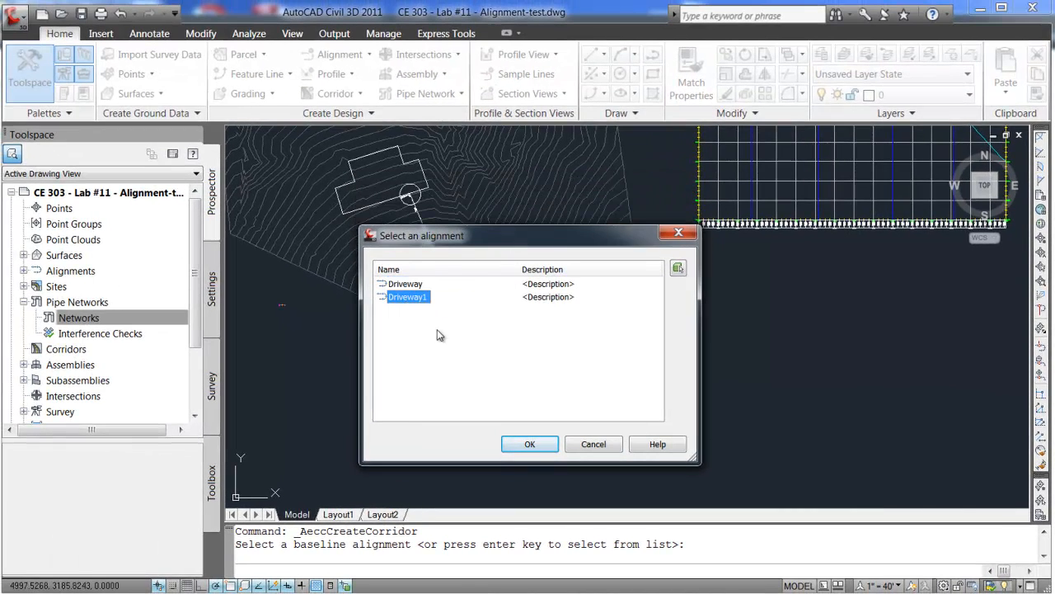
pyautogui.click(537, 444)
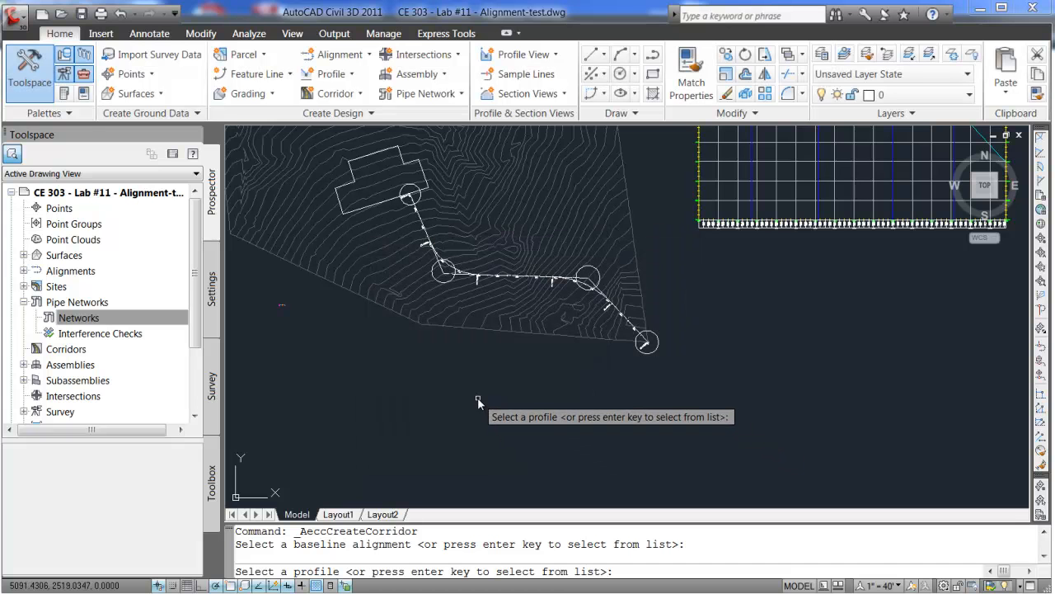
# Select EG - Surface (1) as the profile for the corridor.
pyautogui.press('Return')
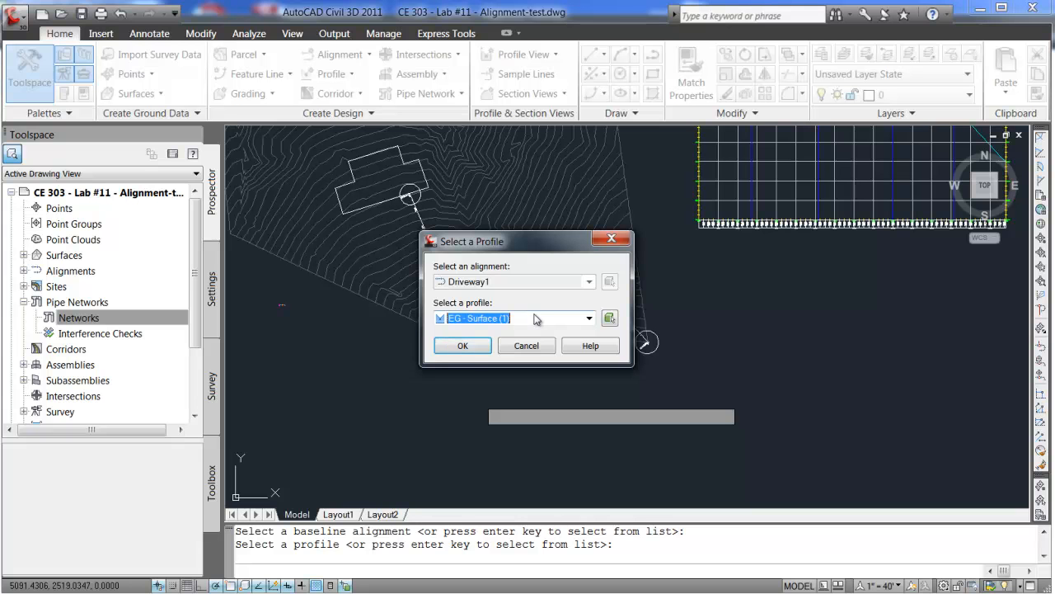
pyautogui.click(589, 318)
pyautogui.click(503, 333)
pyautogui.click(462, 344)
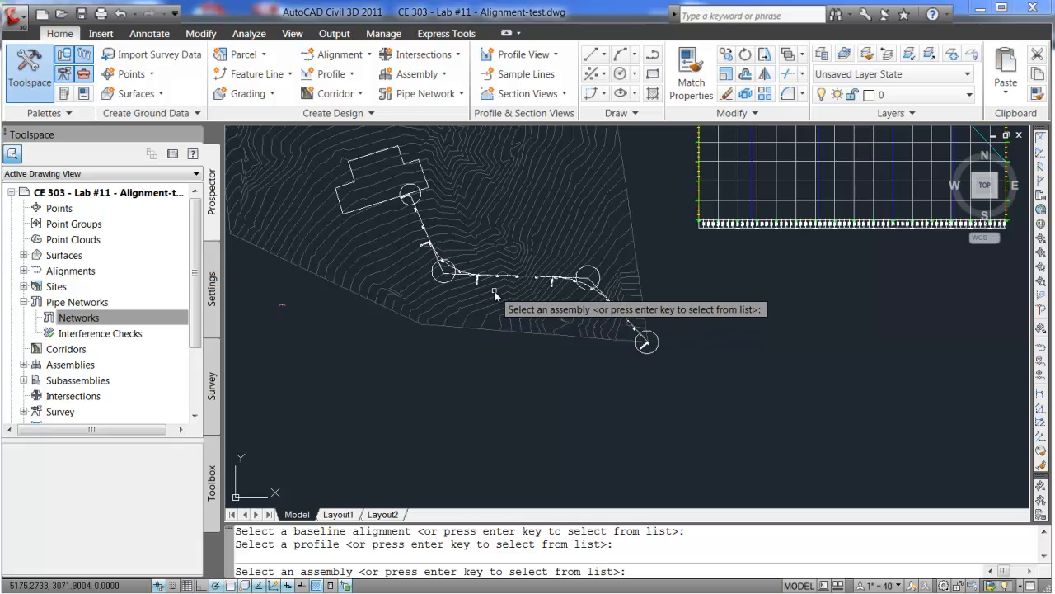
# Select Assembly - Driveway for the corridor and create it with the default name, Standard style and settings.
pyautogui.press('Return')
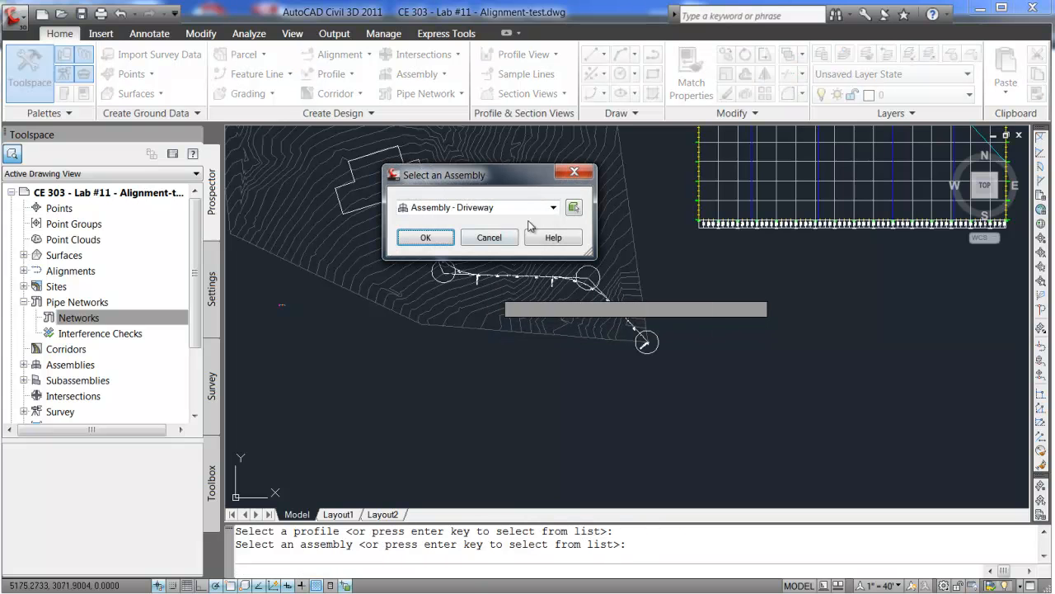
pyautogui.click(553, 208)
pyautogui.click(449, 222)
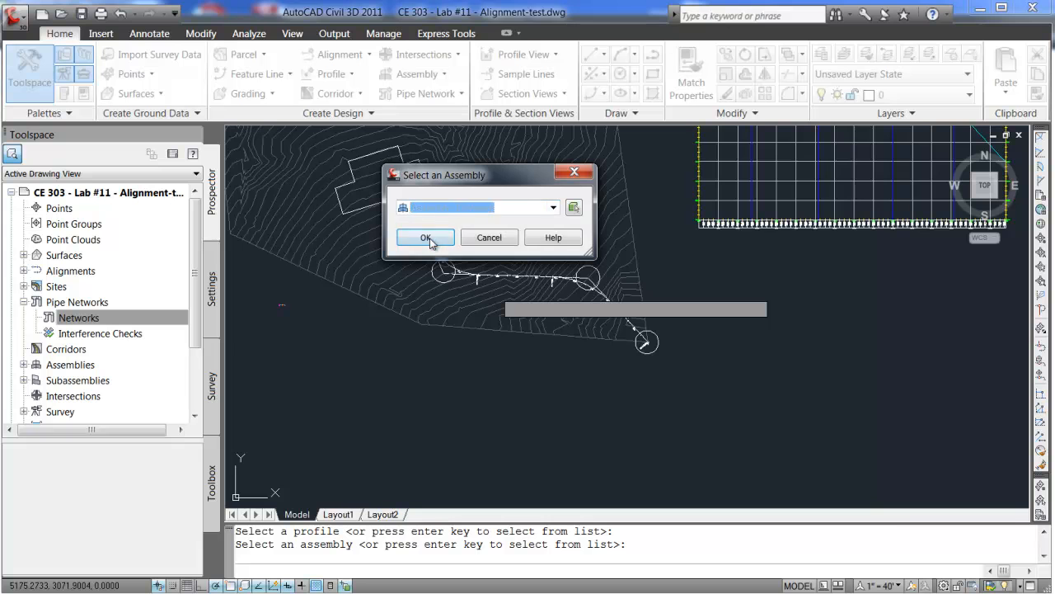
pyautogui.click(424, 238)
pyautogui.moveTo(589, 176); pyautogui.dragTo(467, 127)
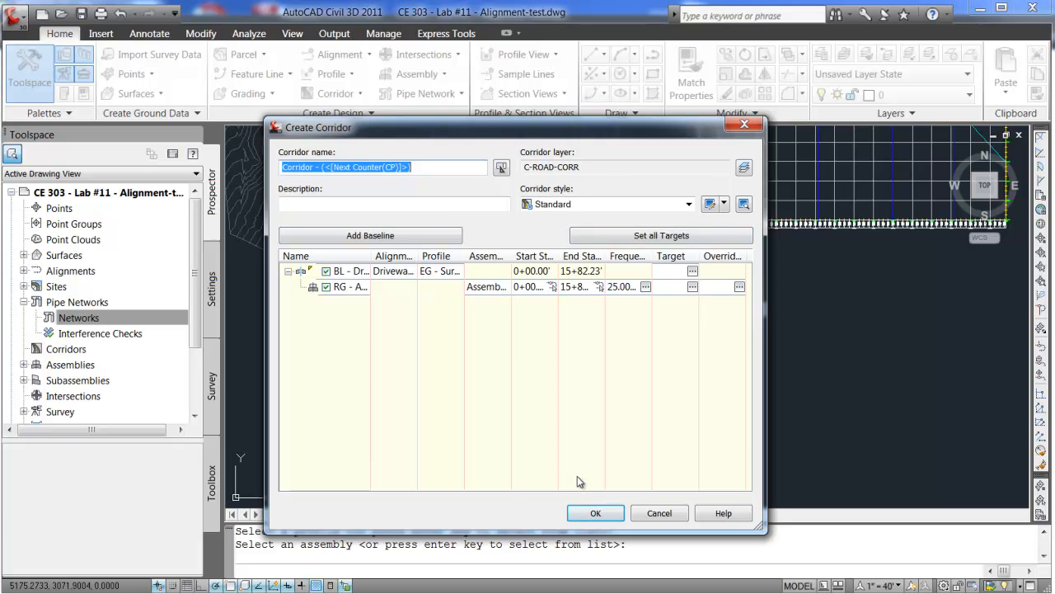
pyautogui.click(598, 513)
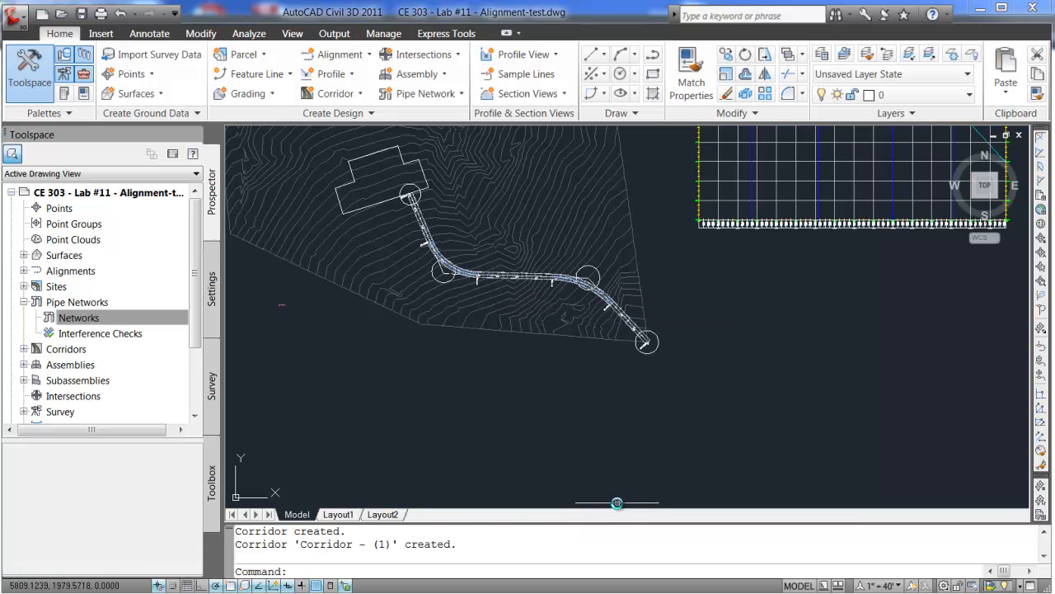
# Examine the new corridor along the curves and straight sections of the driveway alignment.
pyautogui.scroll(2, 478, 265)
pyautogui.scroll(3, 478, 266)
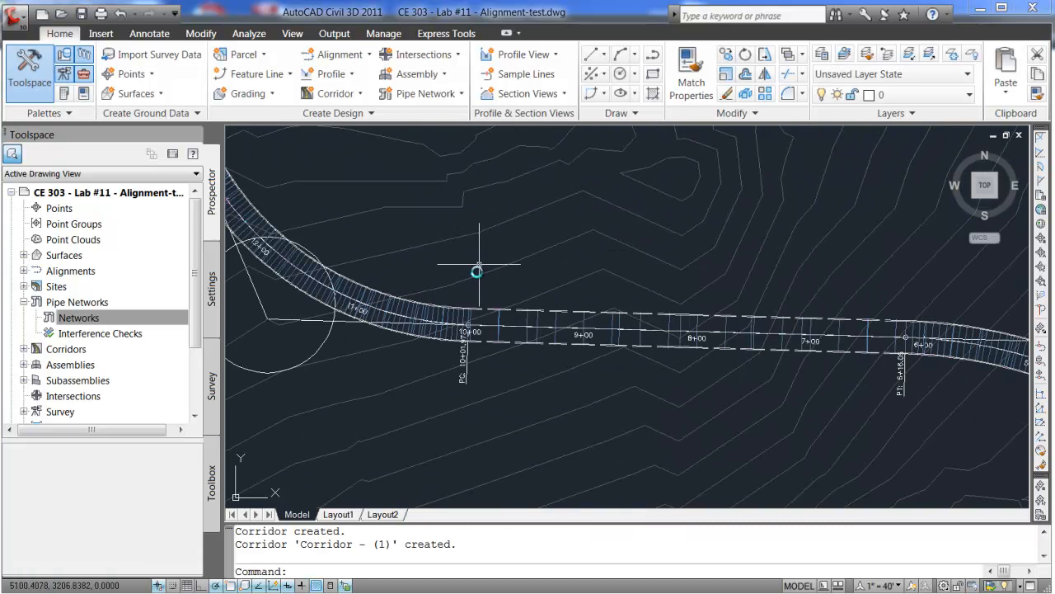
pyautogui.scroll(2, 473, 333)
pyautogui.scroll(-10, 472, 333)
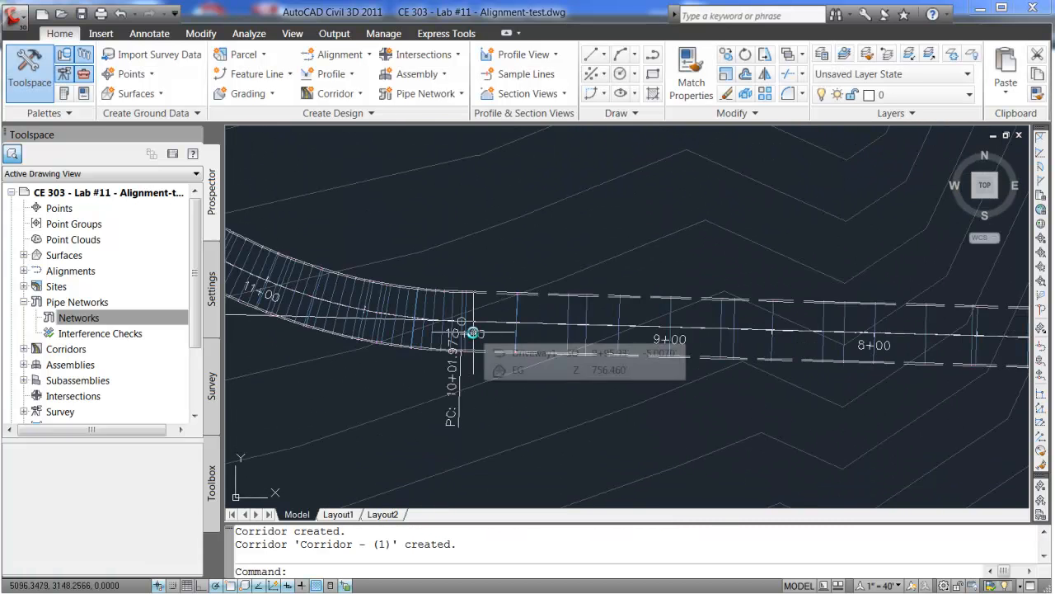
pyautogui.scroll(5, 355, 240)
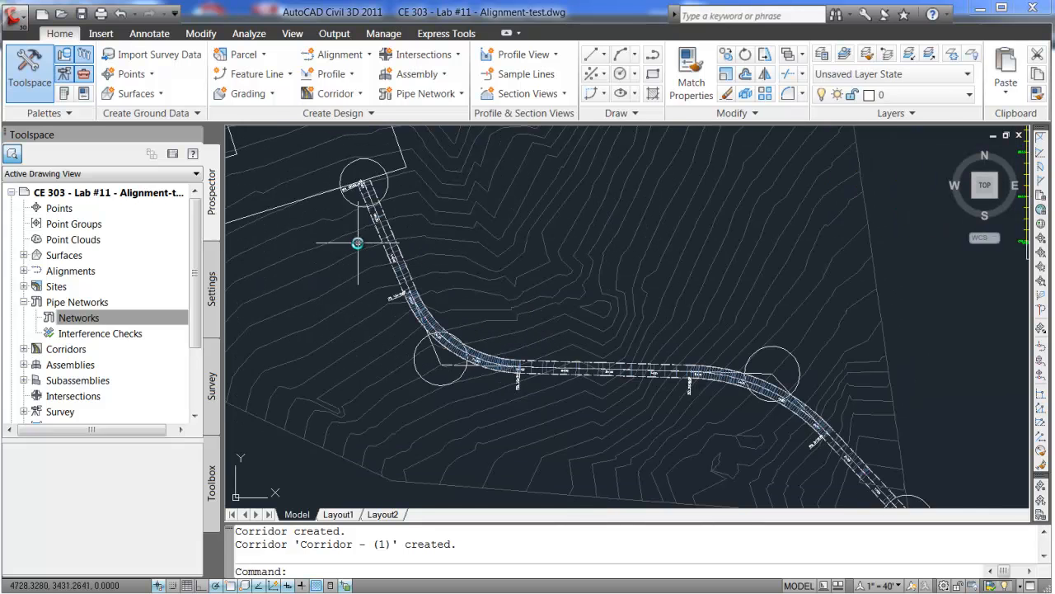
pyautogui.scroll(-4, 355, 238)
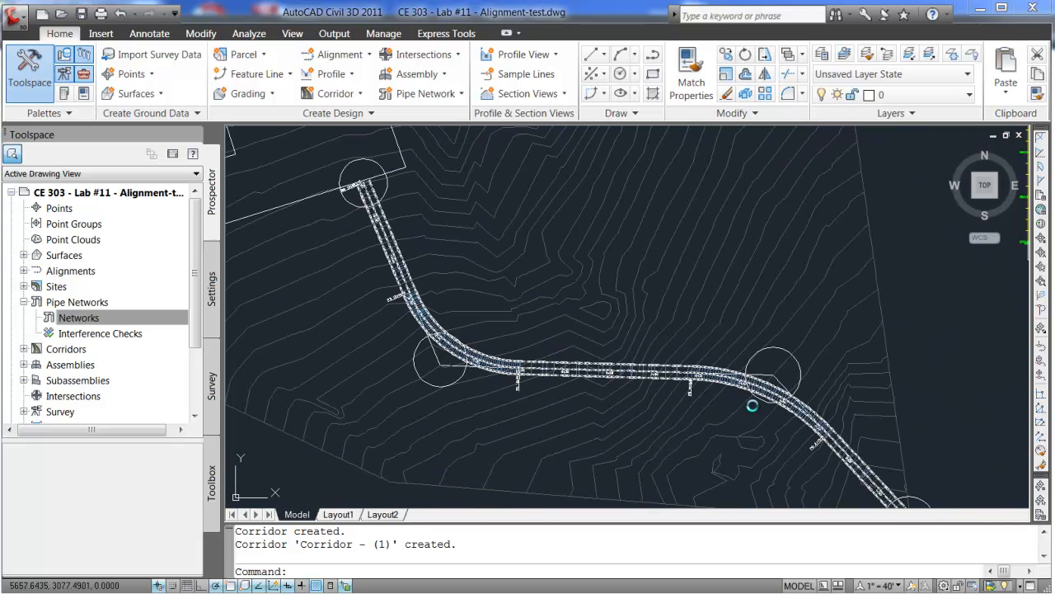